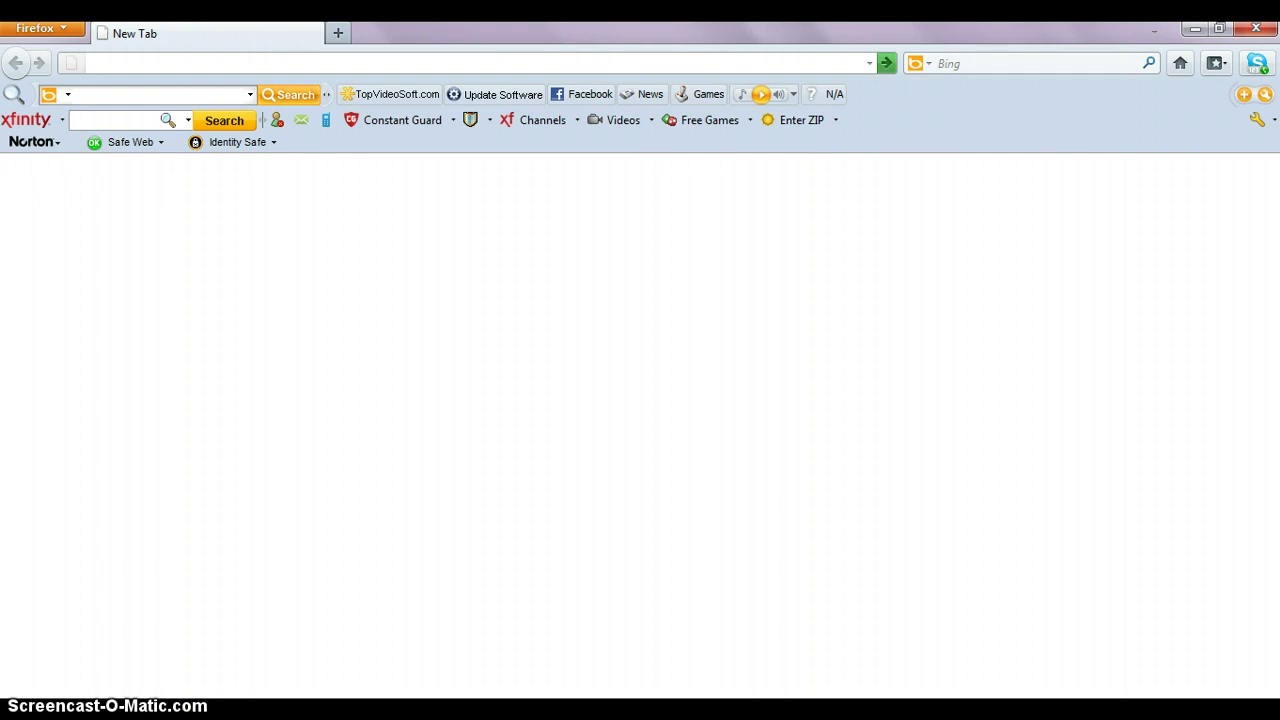
pyautogui.write('w')
pyautogui.press('BackSpace')
pyautogui.write('htt')
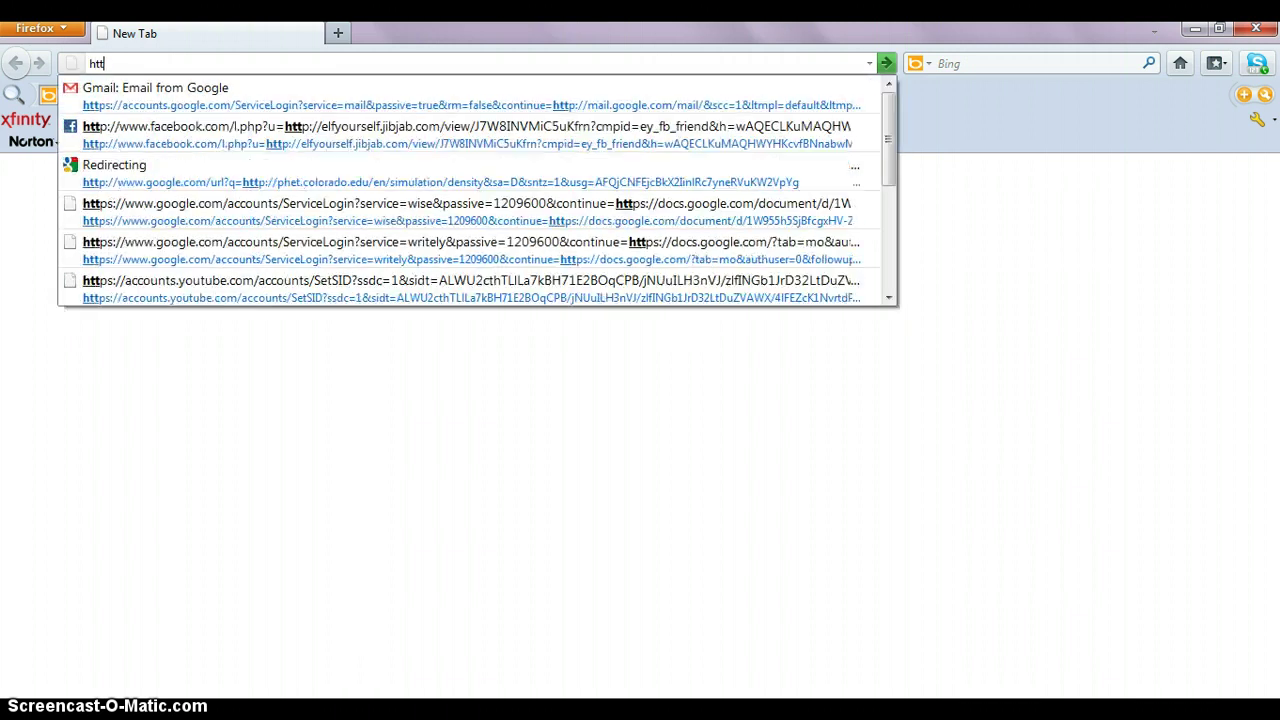
pyautogui.write('p://p')
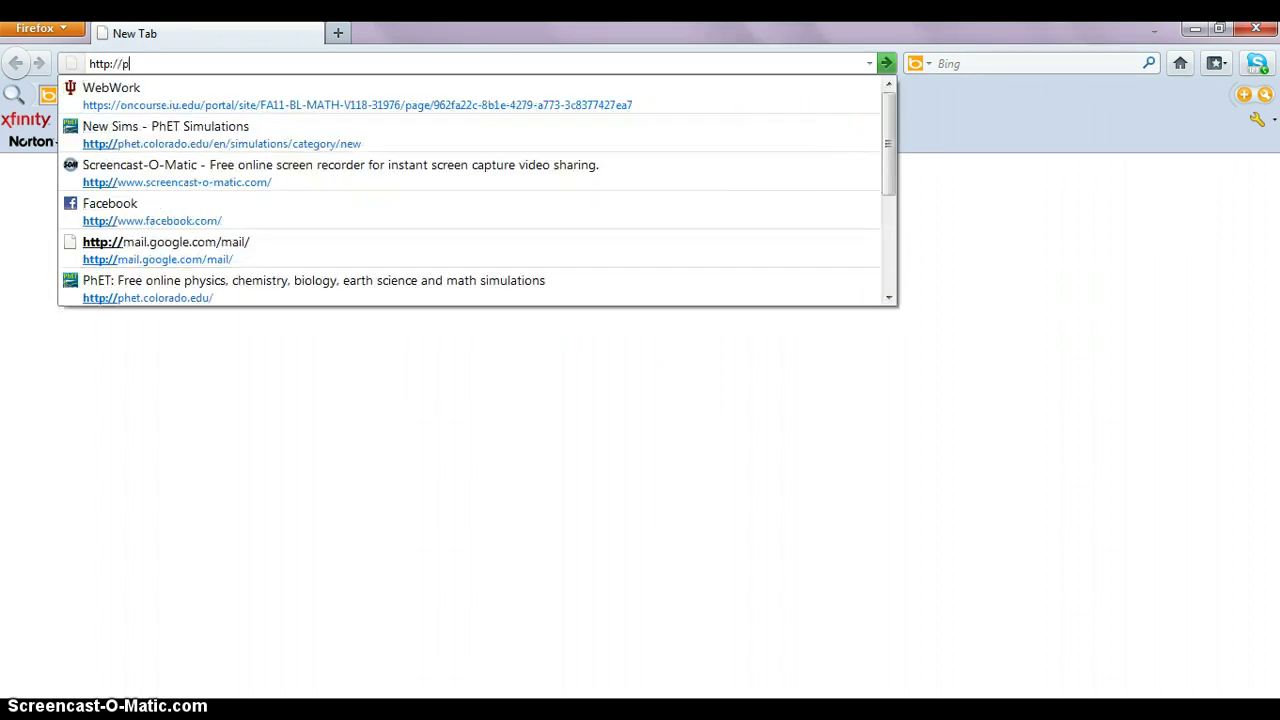
pyautogui.write('het.color')
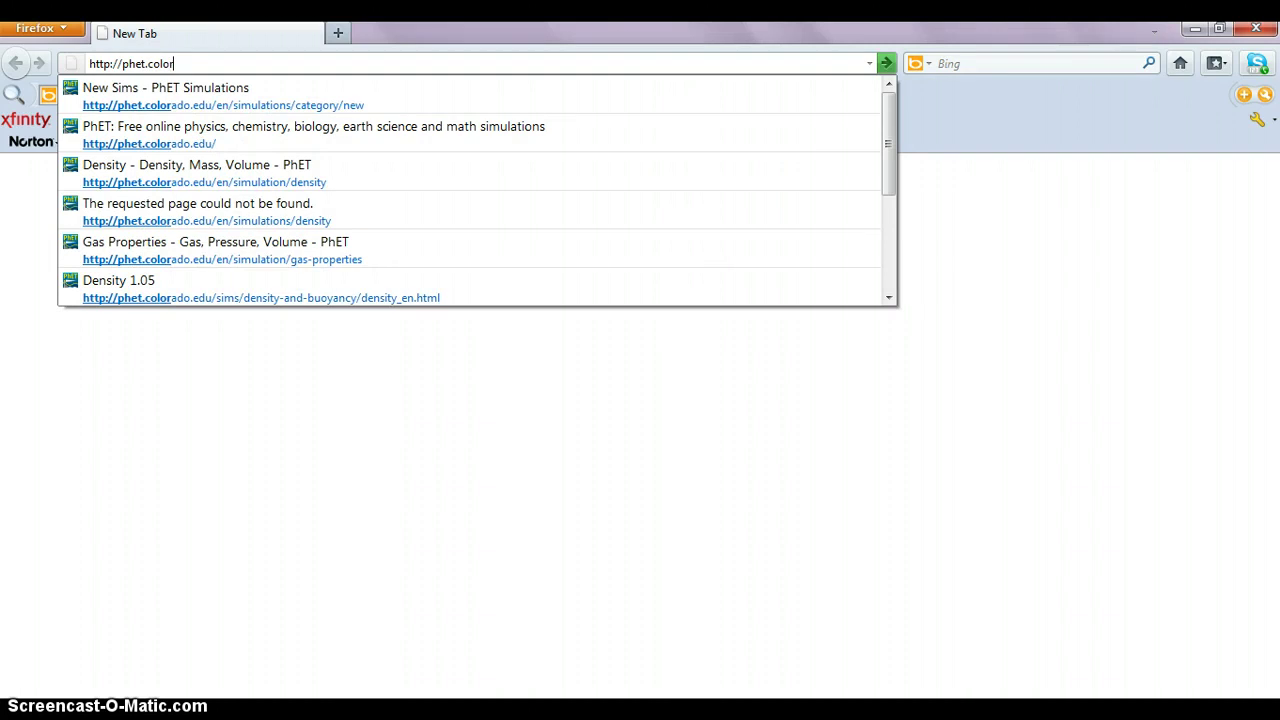
pyautogui.write('ado.edu')
pyautogui.press('Return')
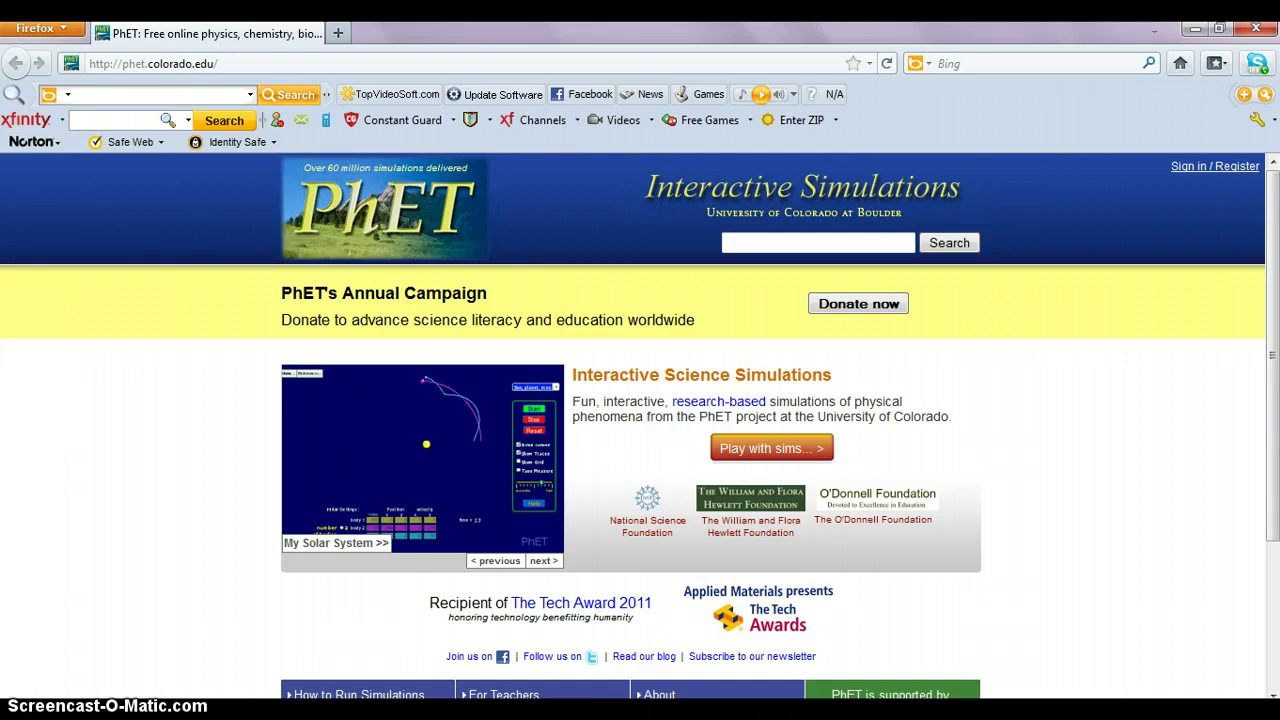
# Search the PhET site for 'density simulation' and open the Density result
pyautogui.click(748, 242)
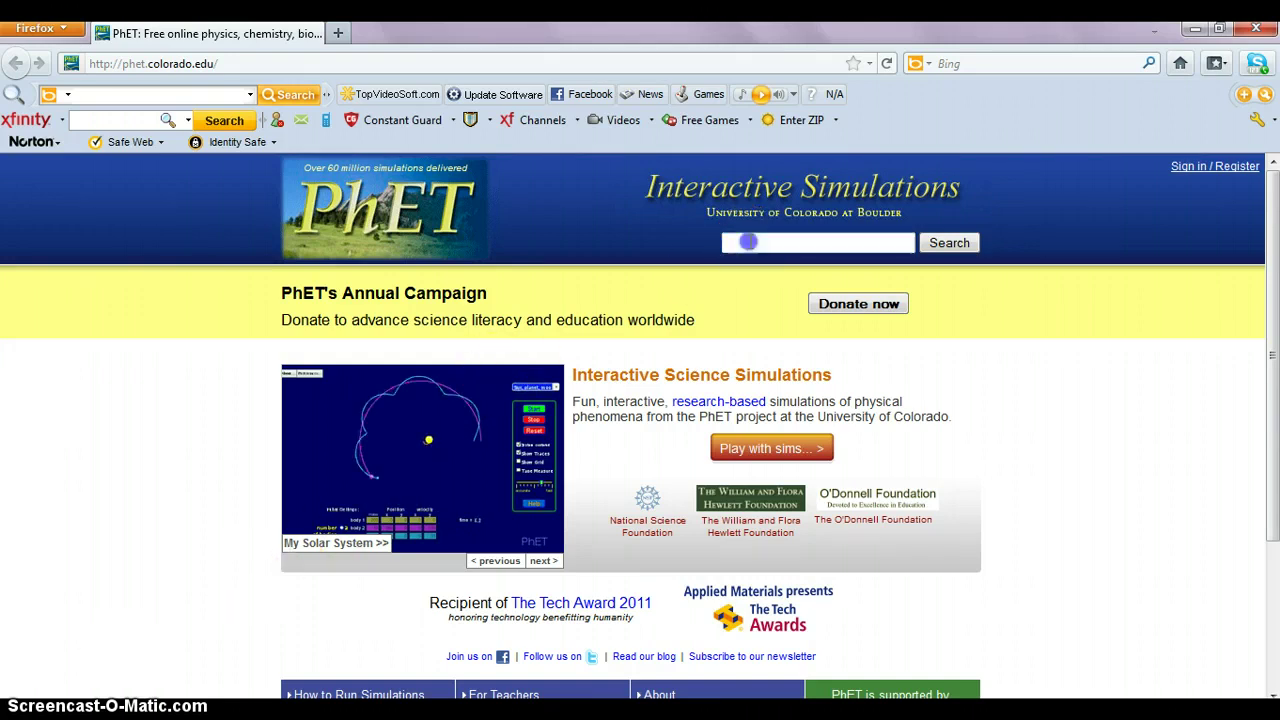
pyautogui.write('densit')
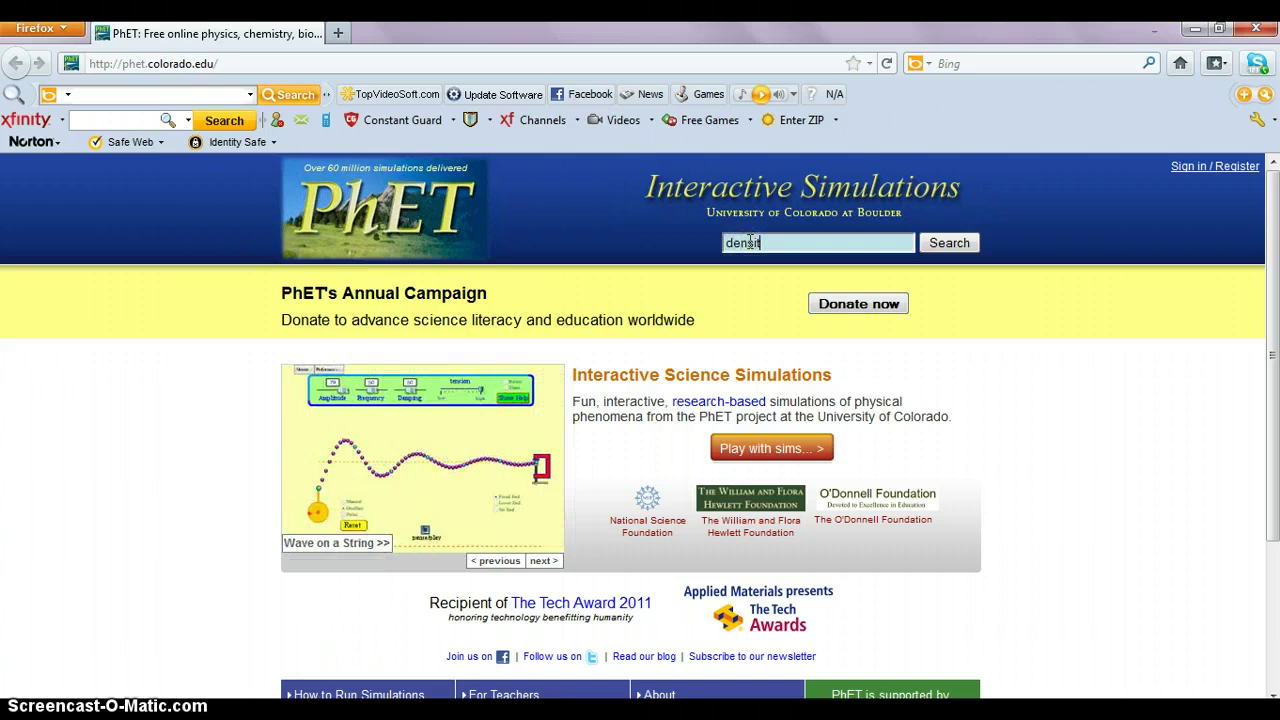
pyautogui.write('y simu')
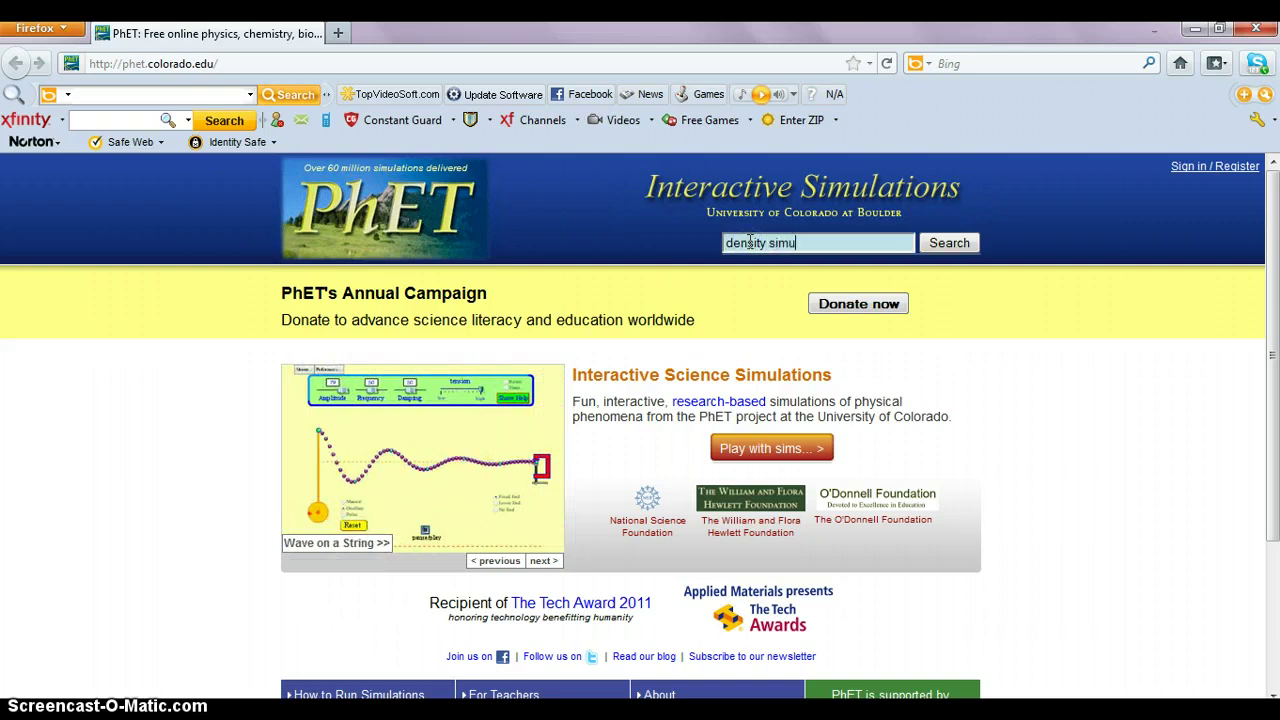
pyautogui.write('l')
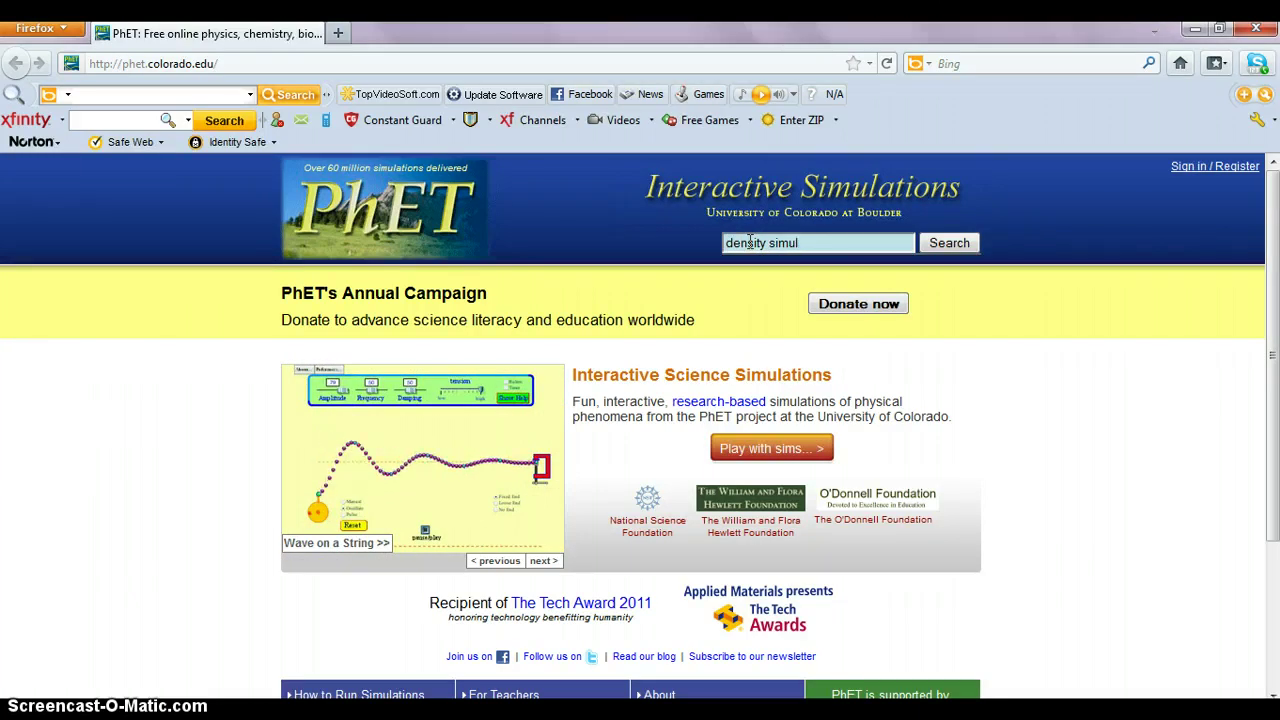
pyautogui.write('atio')
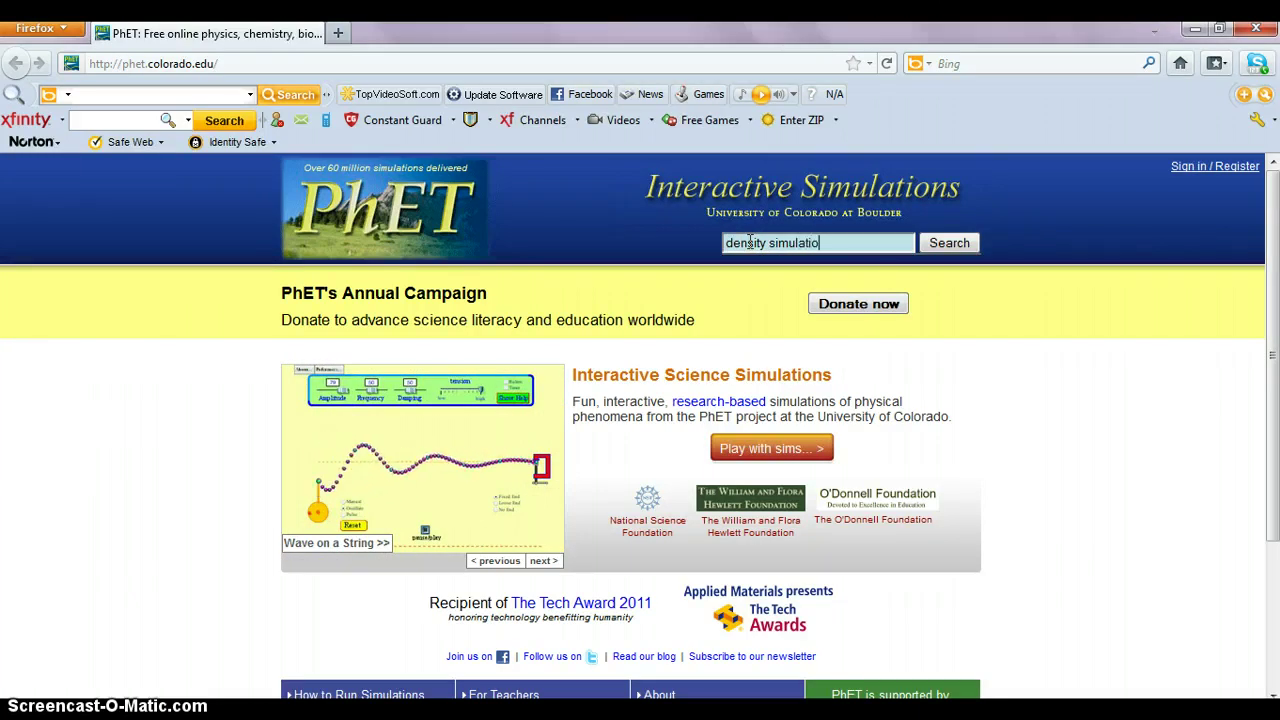
pyautogui.write('n')
pyautogui.press('Return')
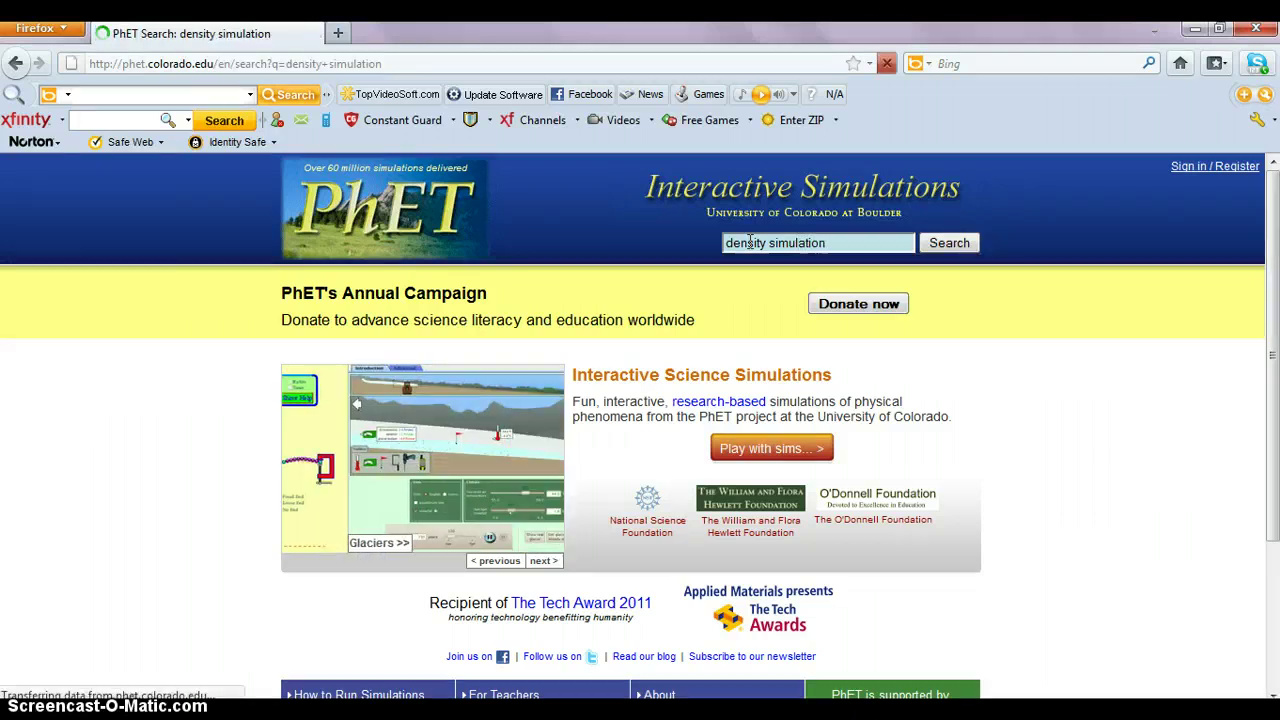
pyautogui.click(829, 243)
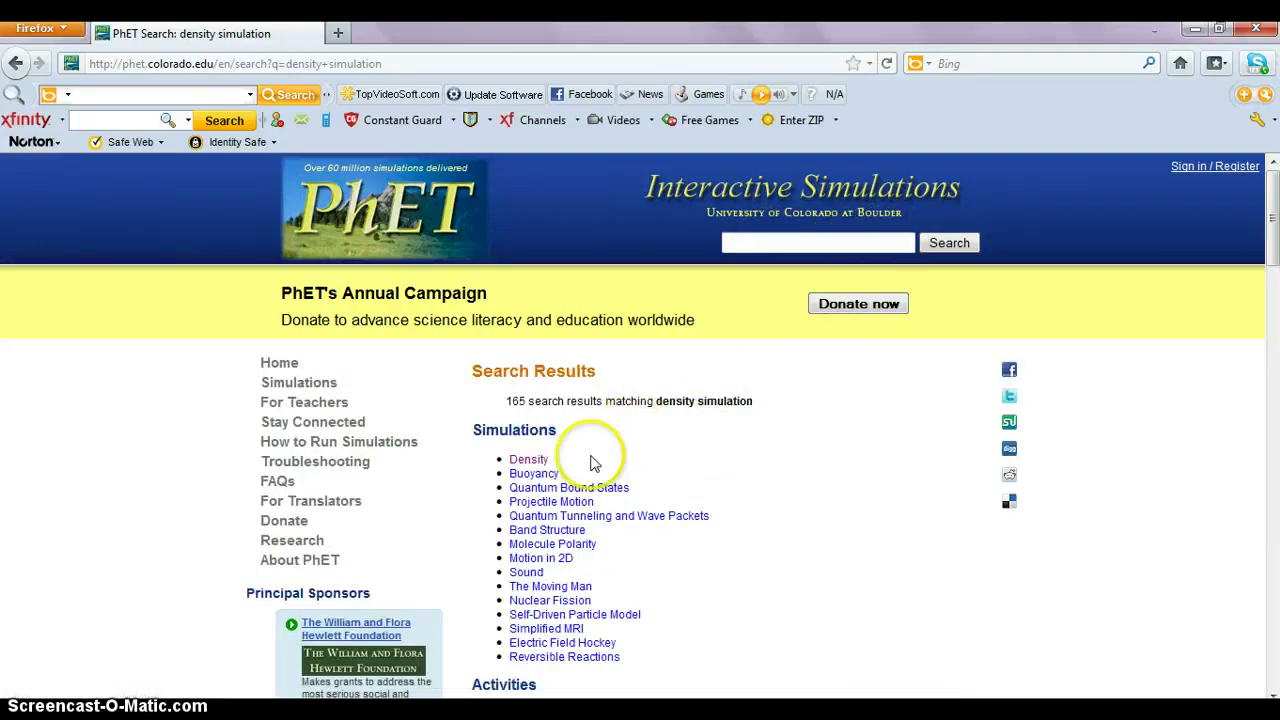
pyautogui.click(527, 461)
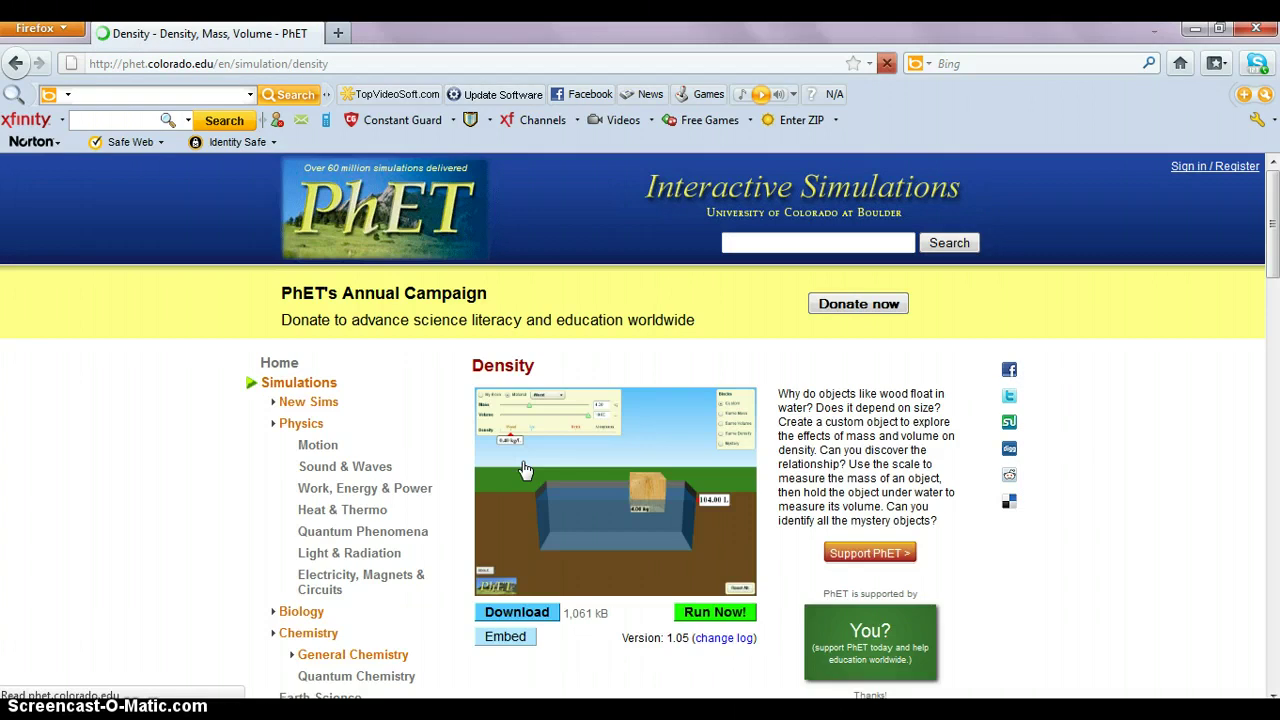
# Run the Density simulation from its page with Run Now!
pyautogui.click(702, 614)
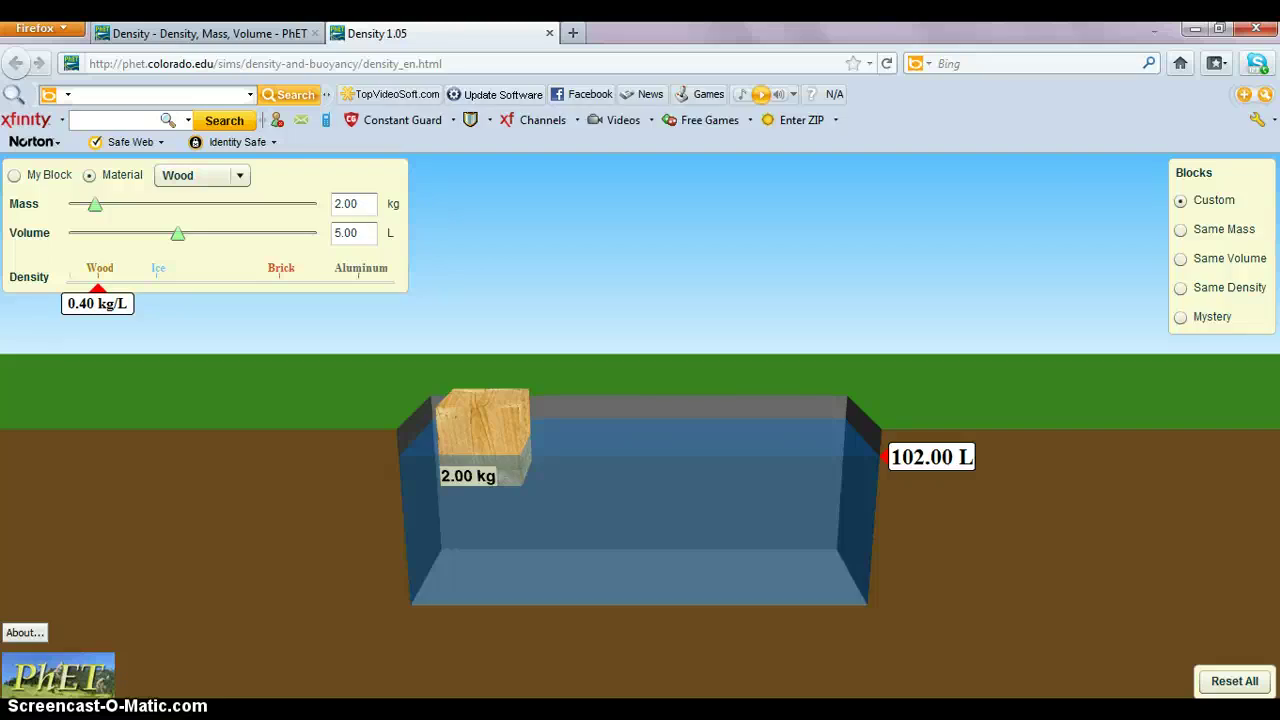
# Choose Same Mass and drop the yellow, blue, green and red 5.00 kg blocks into the pool
pyautogui.click(1181, 236)
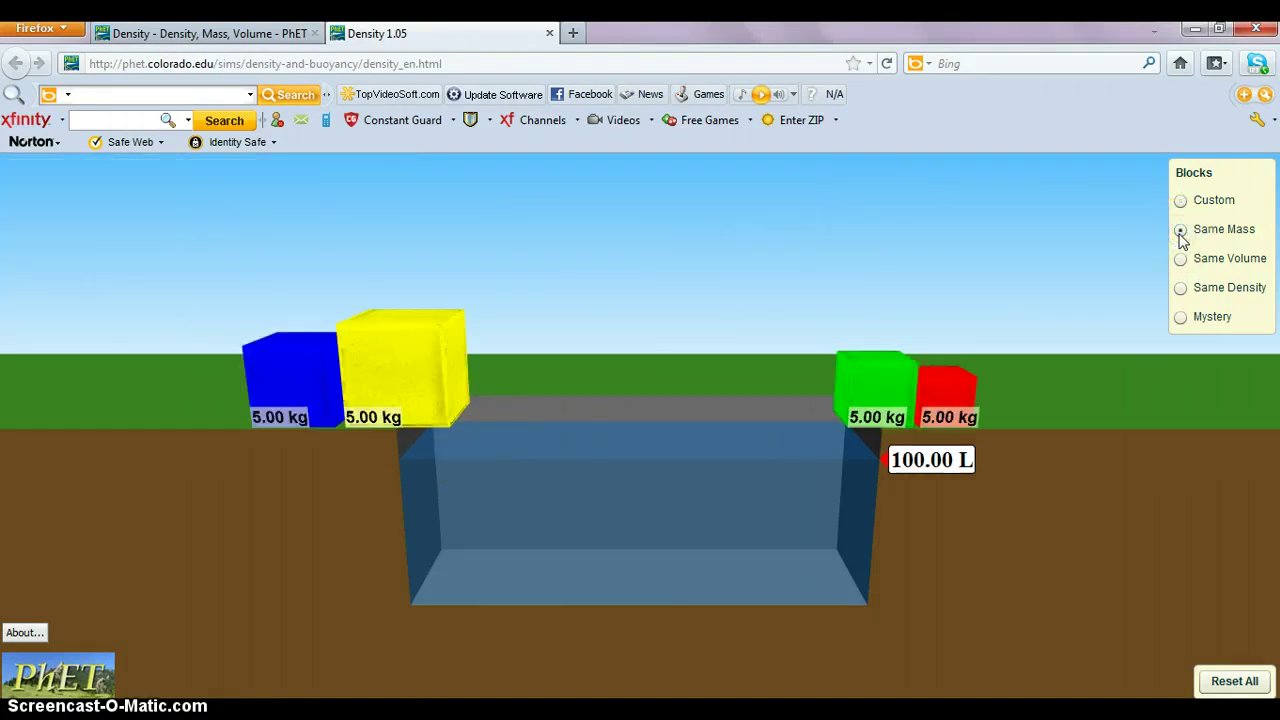
pyautogui.moveTo(407, 413); pyautogui.dragTo(505, 412)
pyautogui.moveTo(331, 406); pyautogui.dragTo(610, 415)
pyautogui.moveTo(857, 383); pyautogui.dragTo(757, 390)
pyautogui.moveTo(928, 386); pyautogui.dragTo(789, 404)
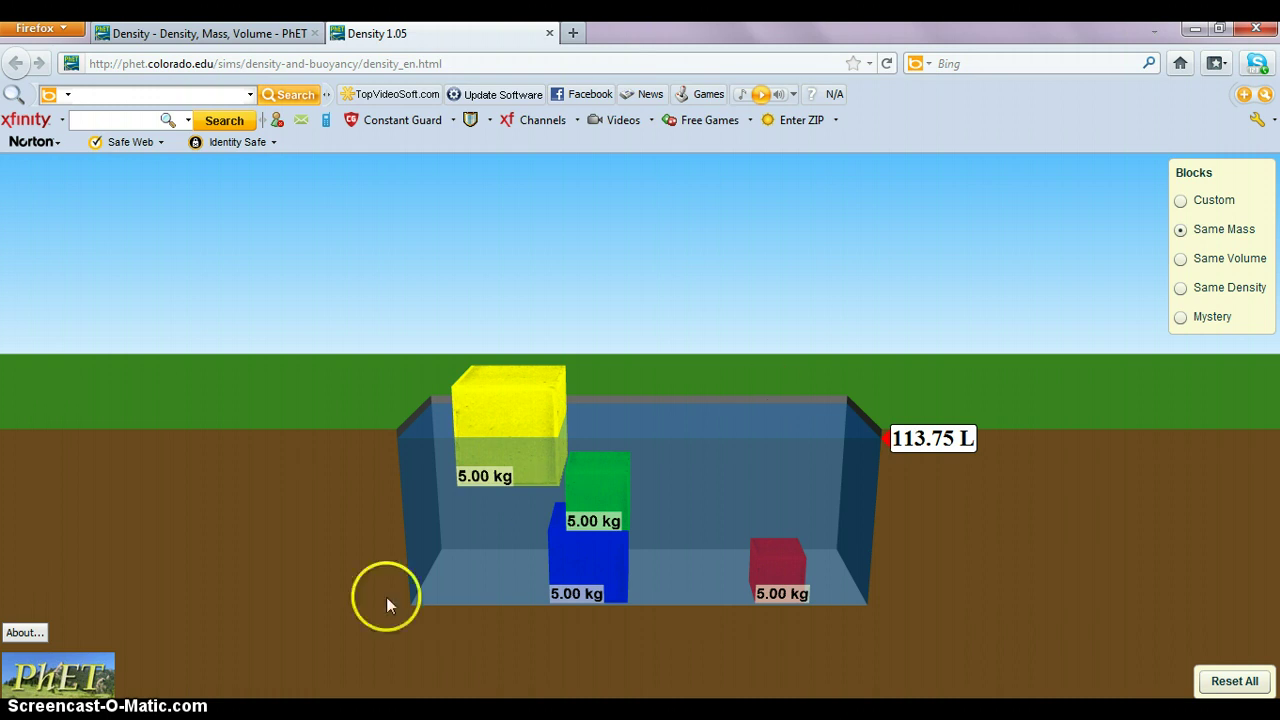
# Choose Same Volume and drop the green, red, yellow and blue blocks (2–8 kg) into the pool
pyautogui.click(1180, 260)
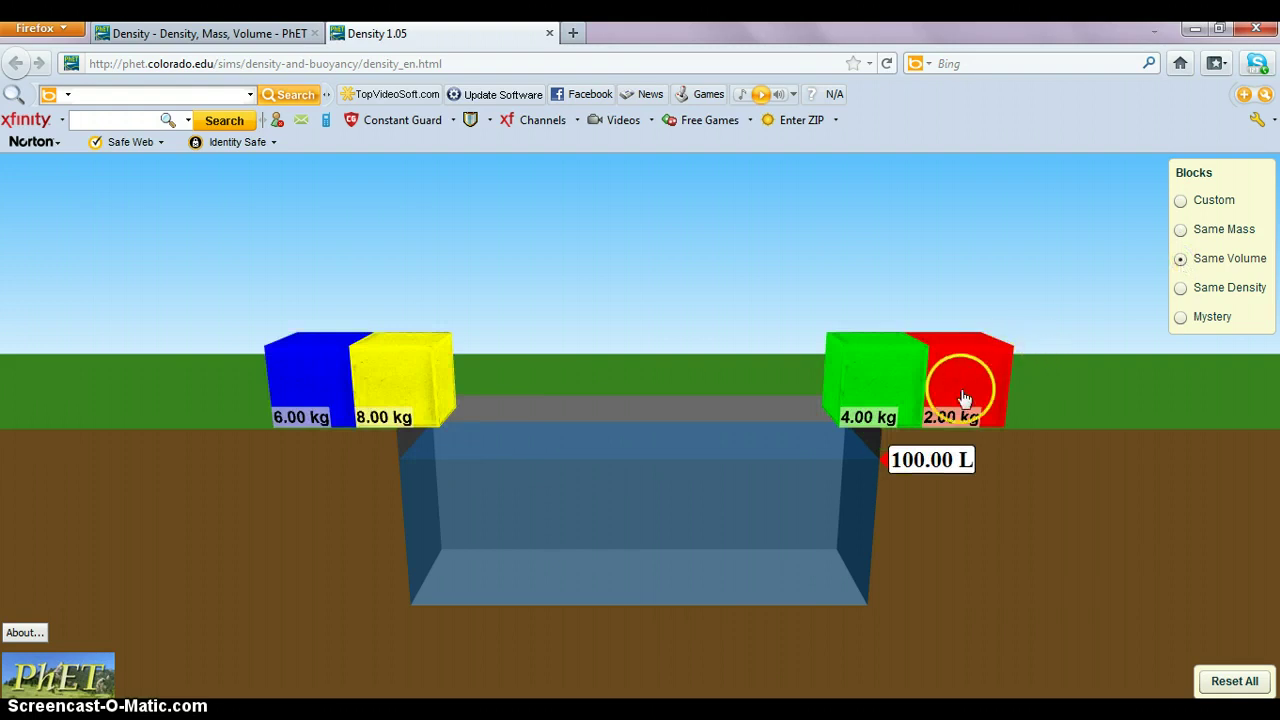
pyautogui.moveTo(863, 414); pyautogui.dragTo(760, 378)
pyautogui.moveTo(931, 386); pyautogui.dragTo(785, 385)
pyautogui.moveTo(406, 409); pyautogui.dragTo(466, 424)
pyautogui.moveTo(300, 409); pyautogui.dragTo(657, 400)
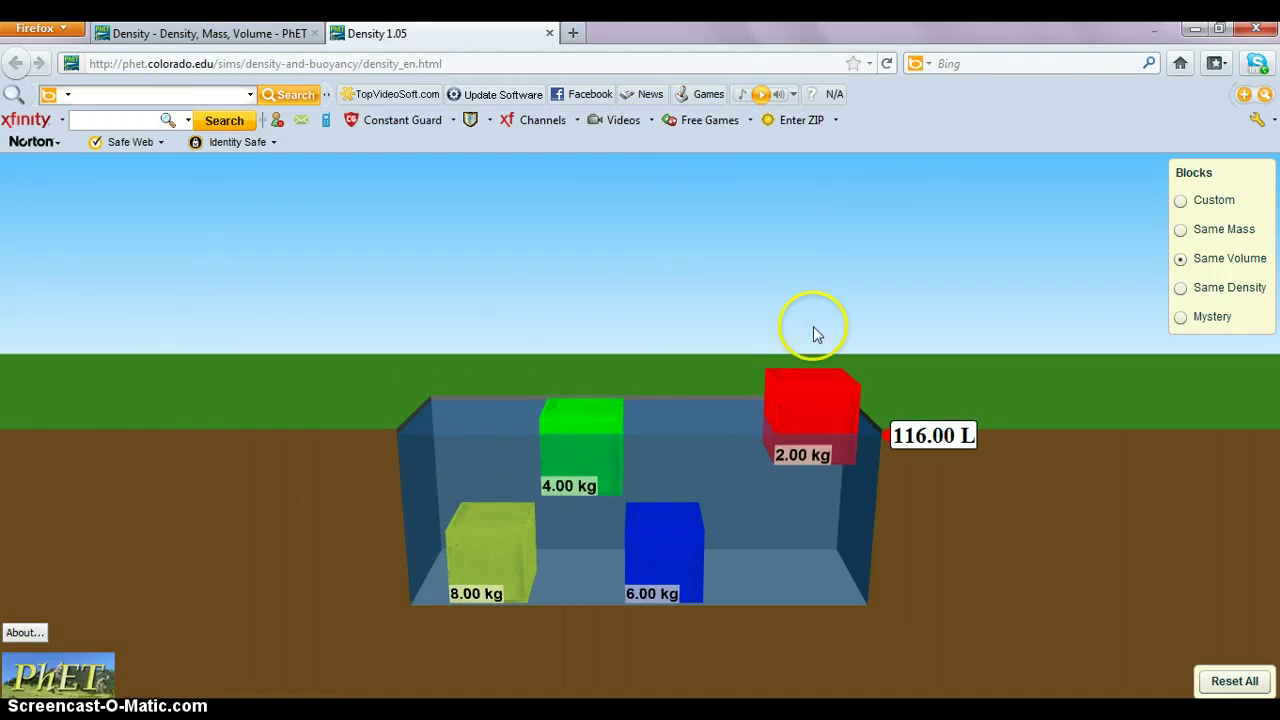
# Choose Same Density and drop the 4, 3, 2 and 1 kg blocks into the pool
pyautogui.click(1182, 289)
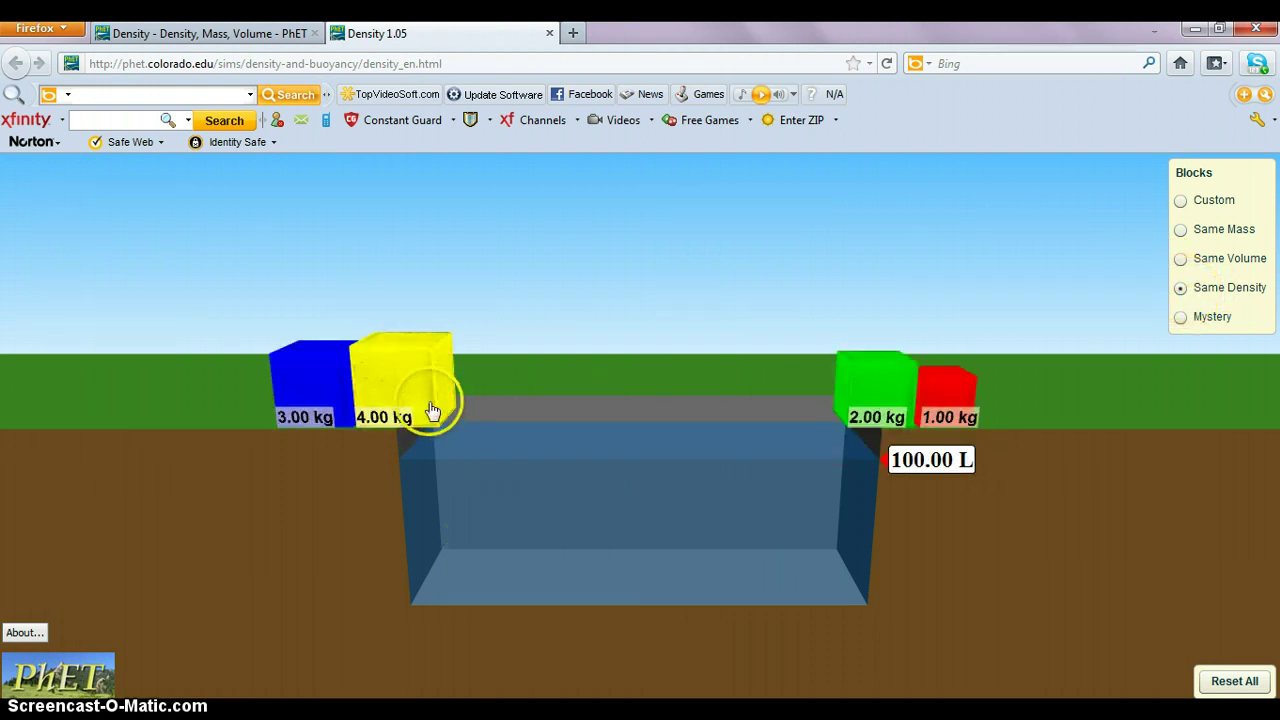
pyautogui.moveTo(429, 400); pyautogui.dragTo(566, 374)
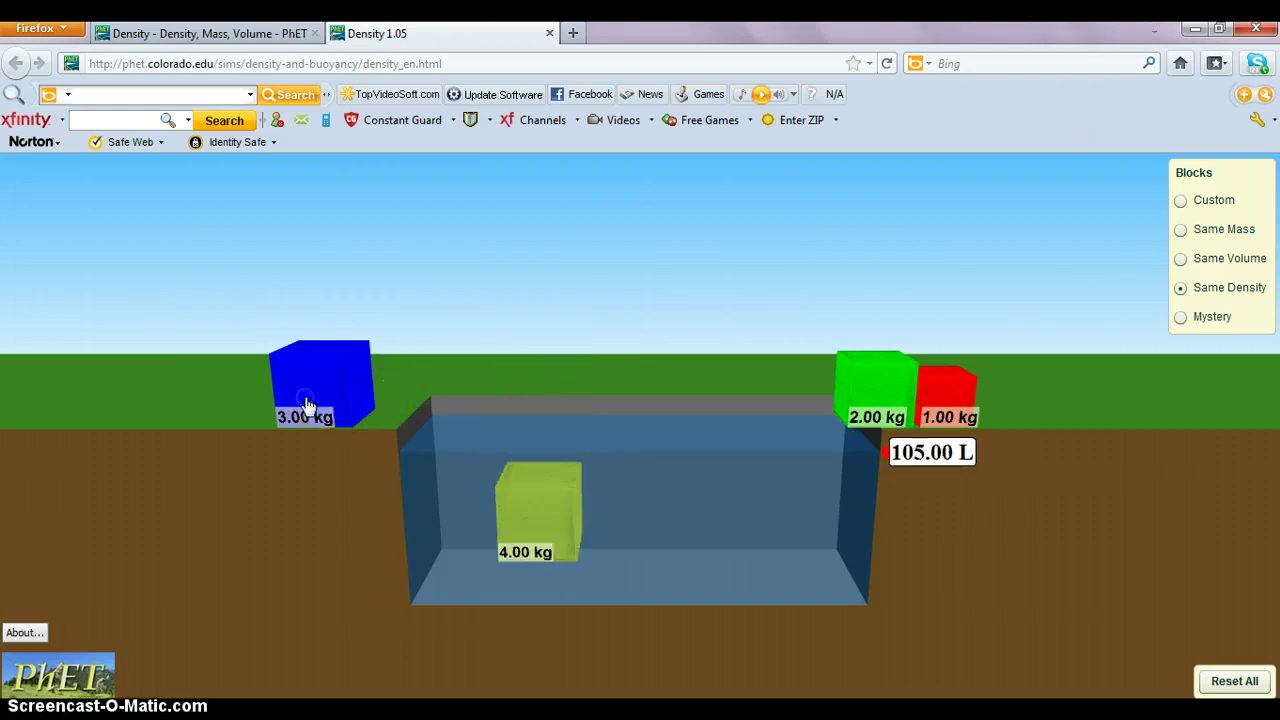
pyautogui.moveTo(310, 350); pyautogui.dragTo(615, 416)
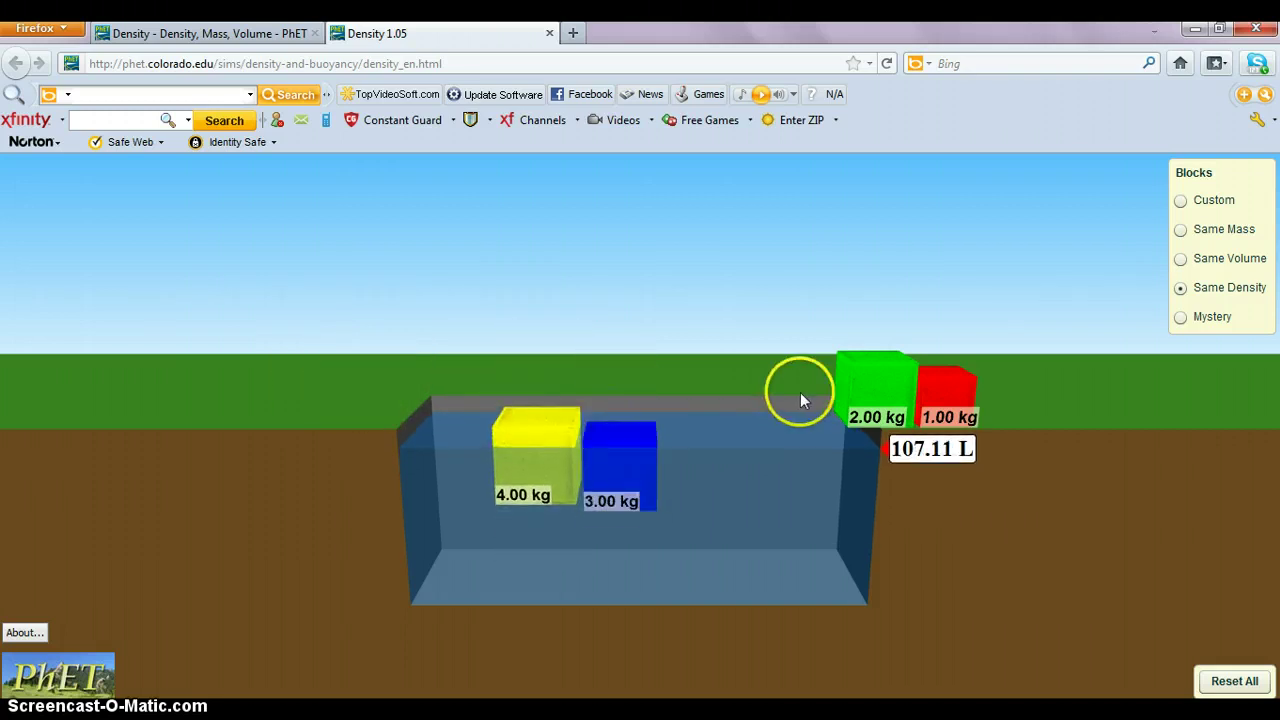
pyautogui.moveTo(877, 391); pyautogui.dragTo(726, 400)
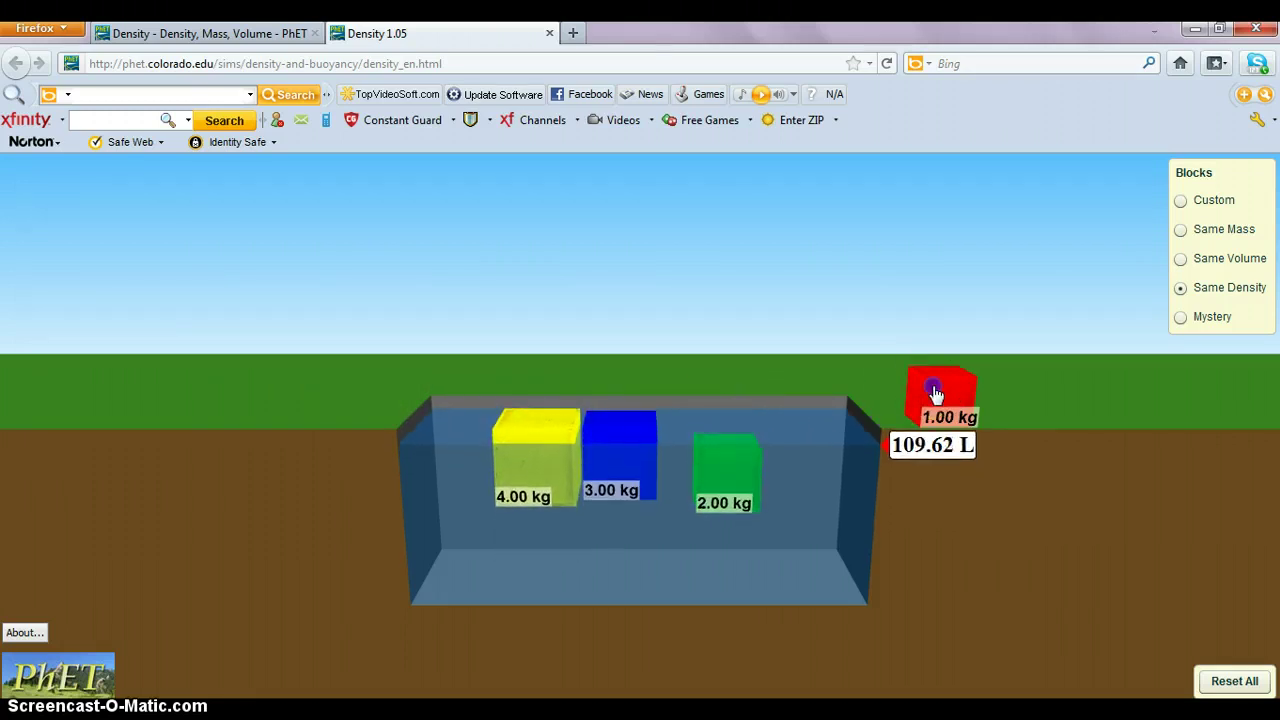
pyautogui.moveTo(934, 392); pyautogui.dragTo(789, 383)
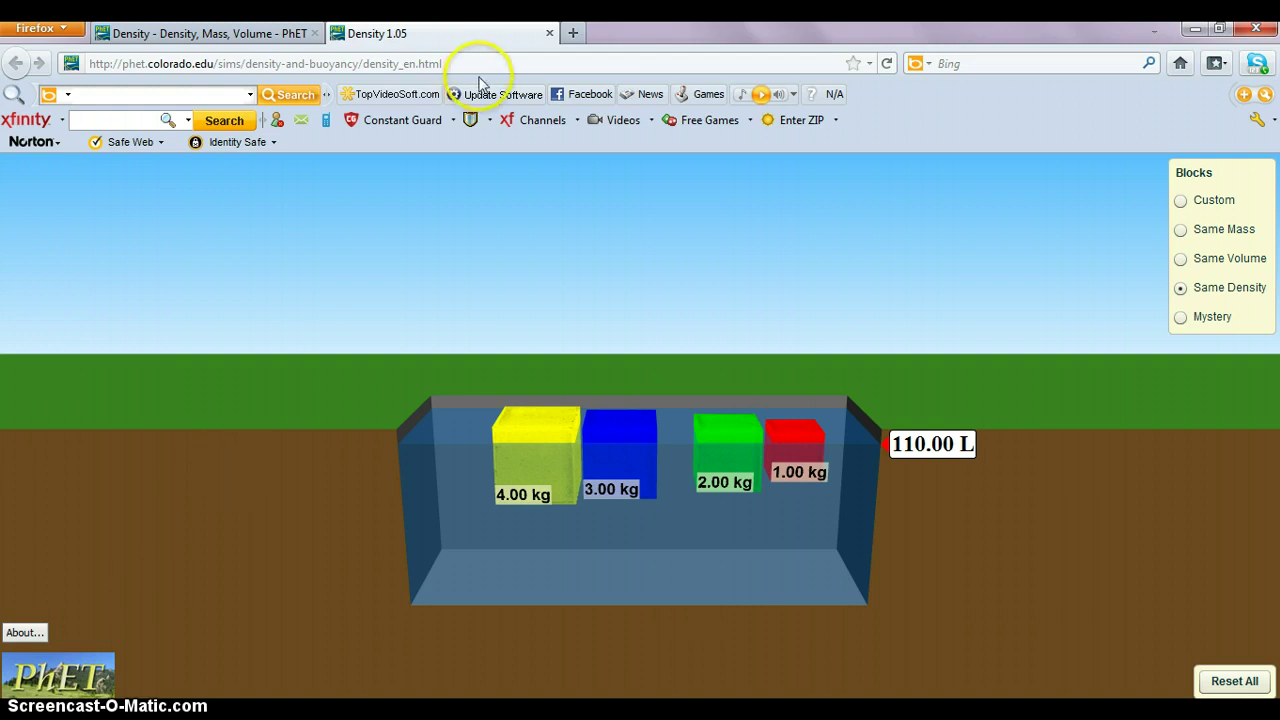
# Trim the address back to phet.colorado.edu and load the PhET home page
pyautogui.moveTo(477, 63); pyautogui.dragTo(214, 63)
pyautogui.press('BackSpace')
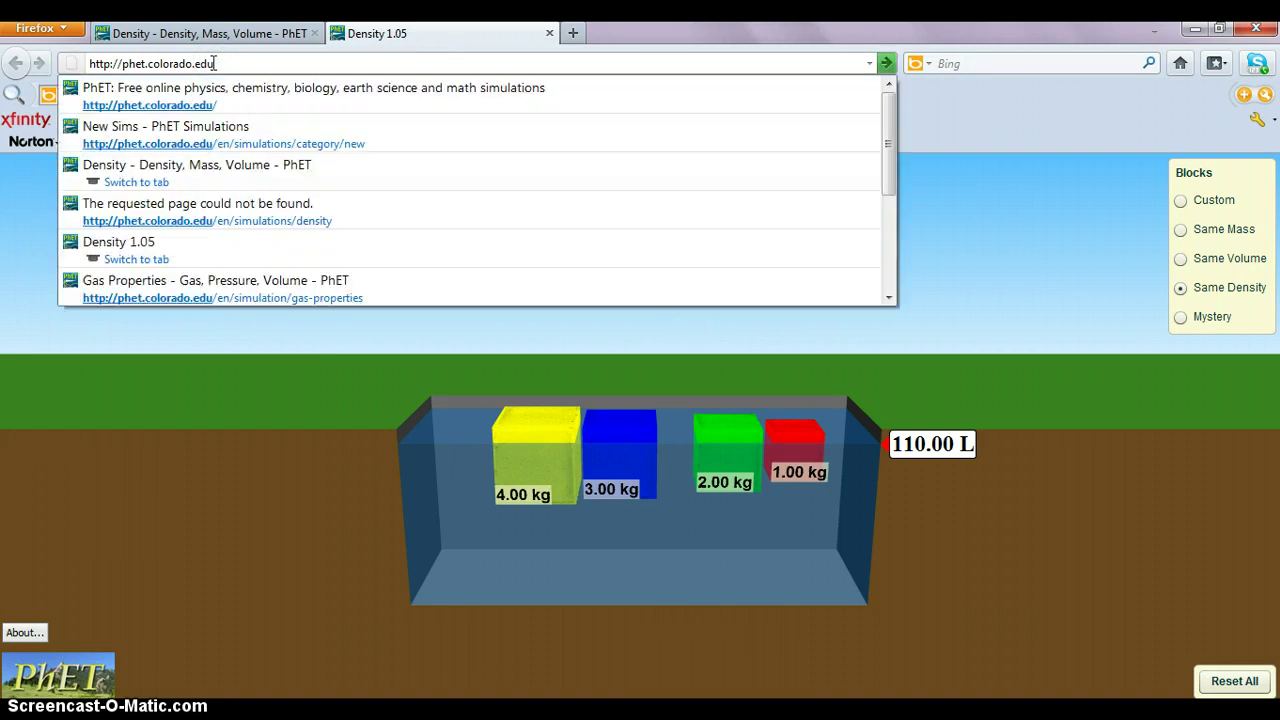
pyautogui.press('Return')
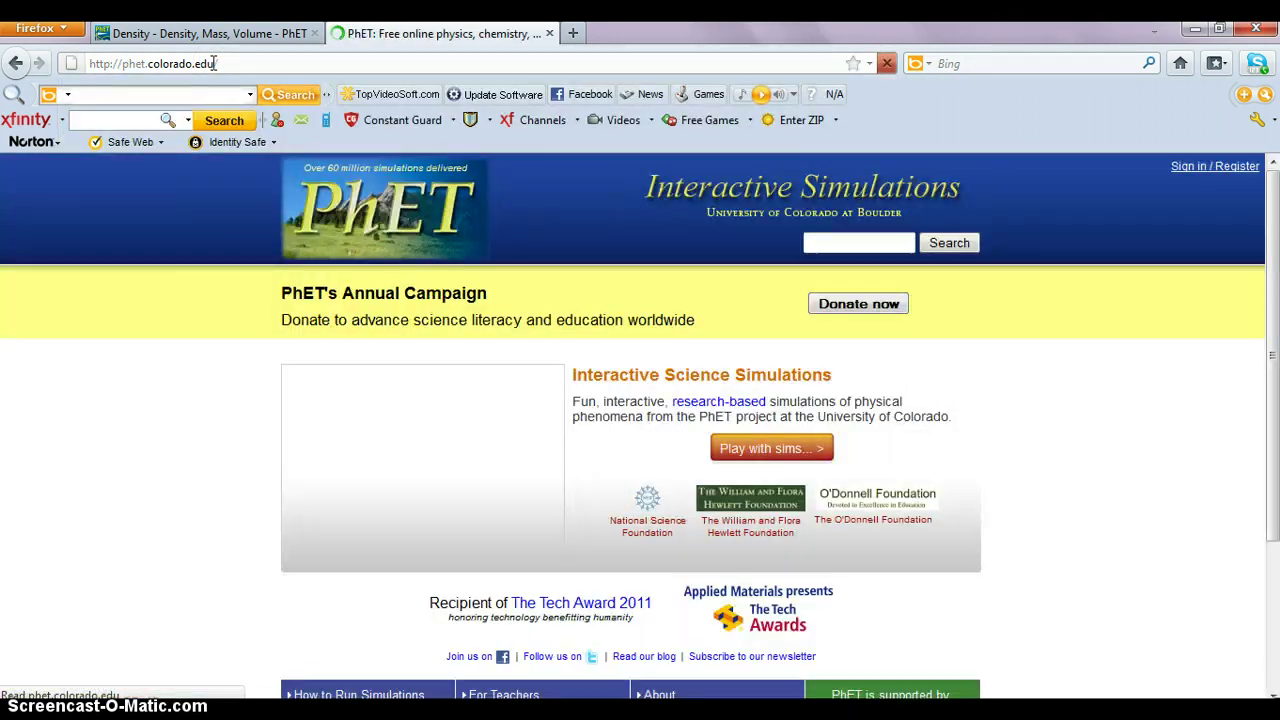
# Search for 'gases simulation', then search again for 'gases properties'
pyautogui.click(768, 244)
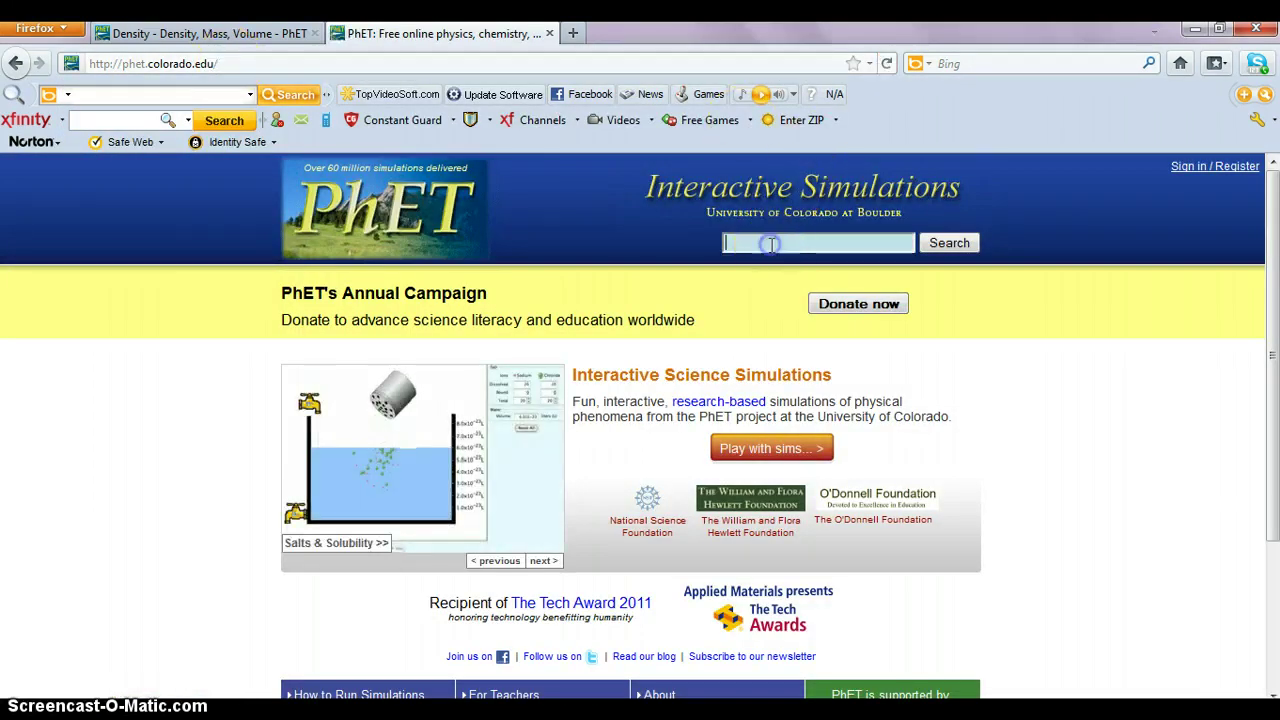
pyautogui.write('gas')
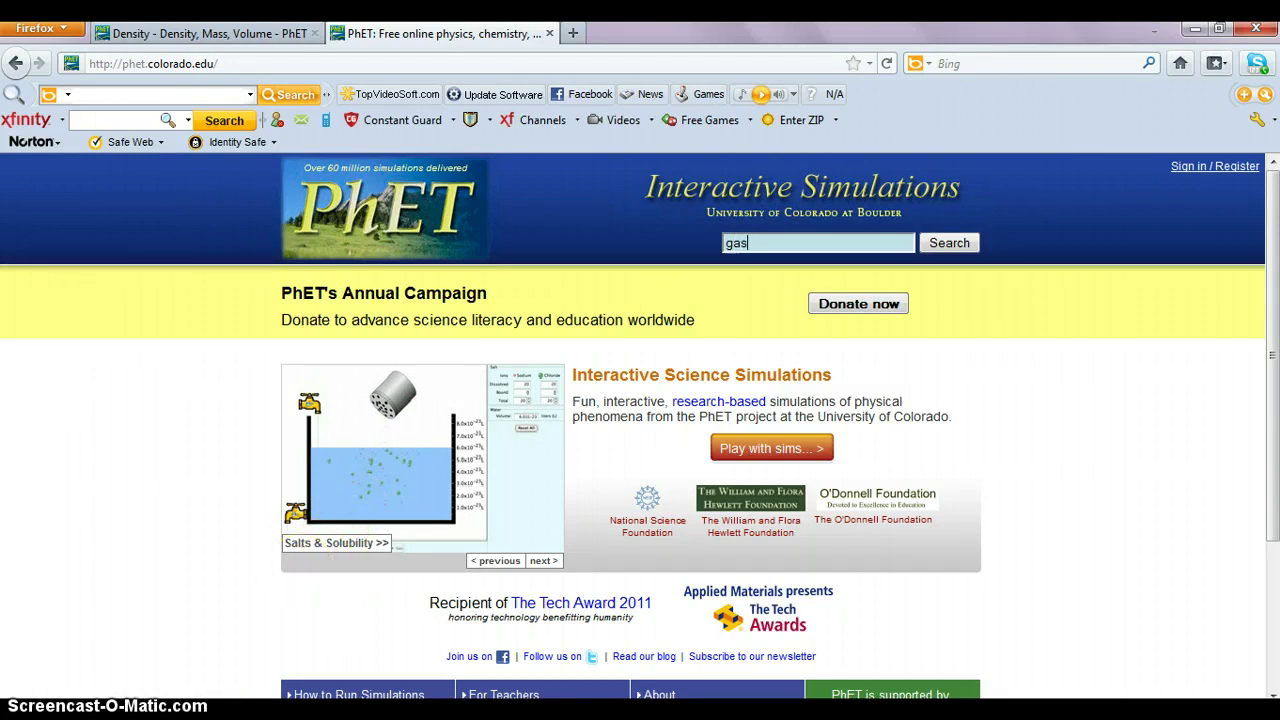
pyautogui.write('es')
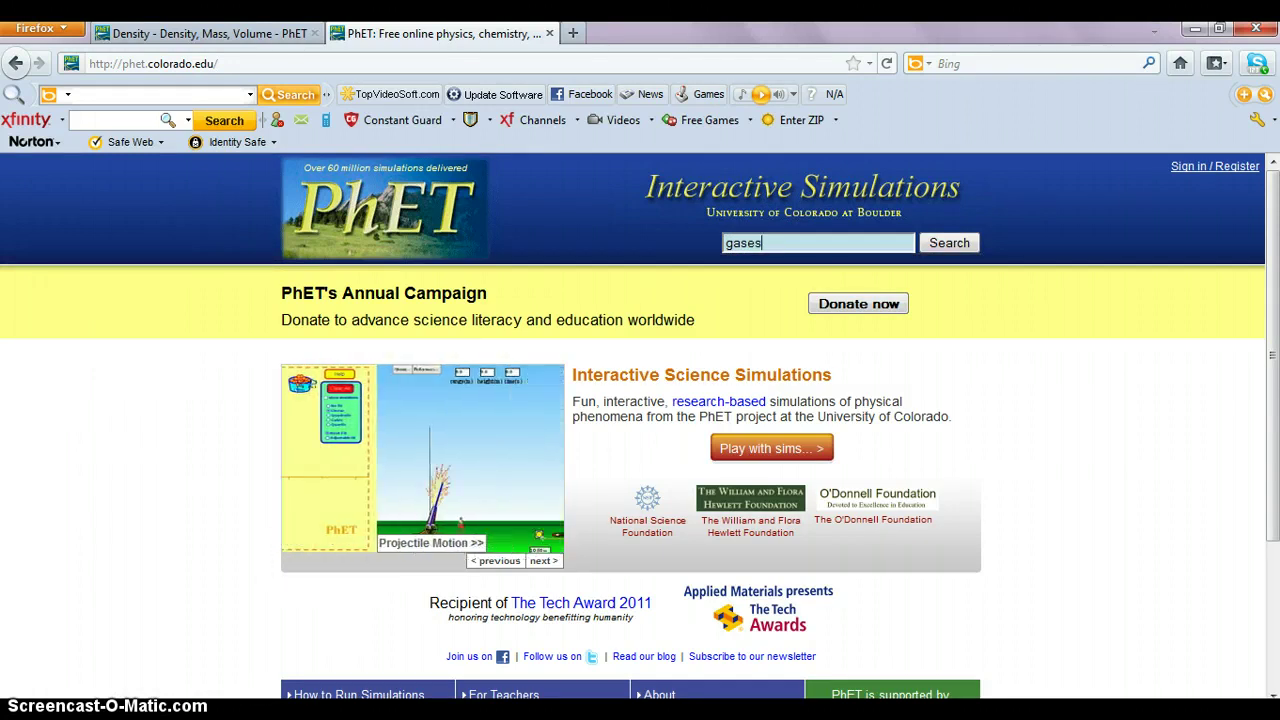
pyautogui.write(' sim')
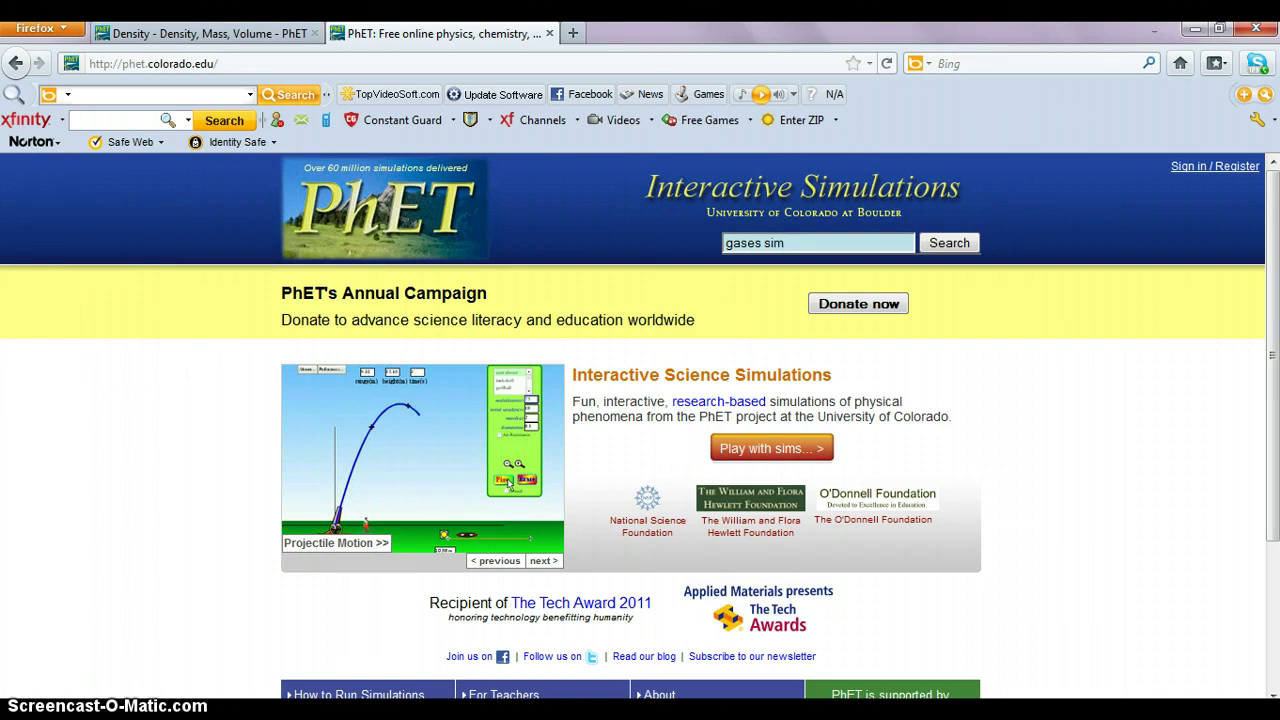
pyautogui.write('ulation')
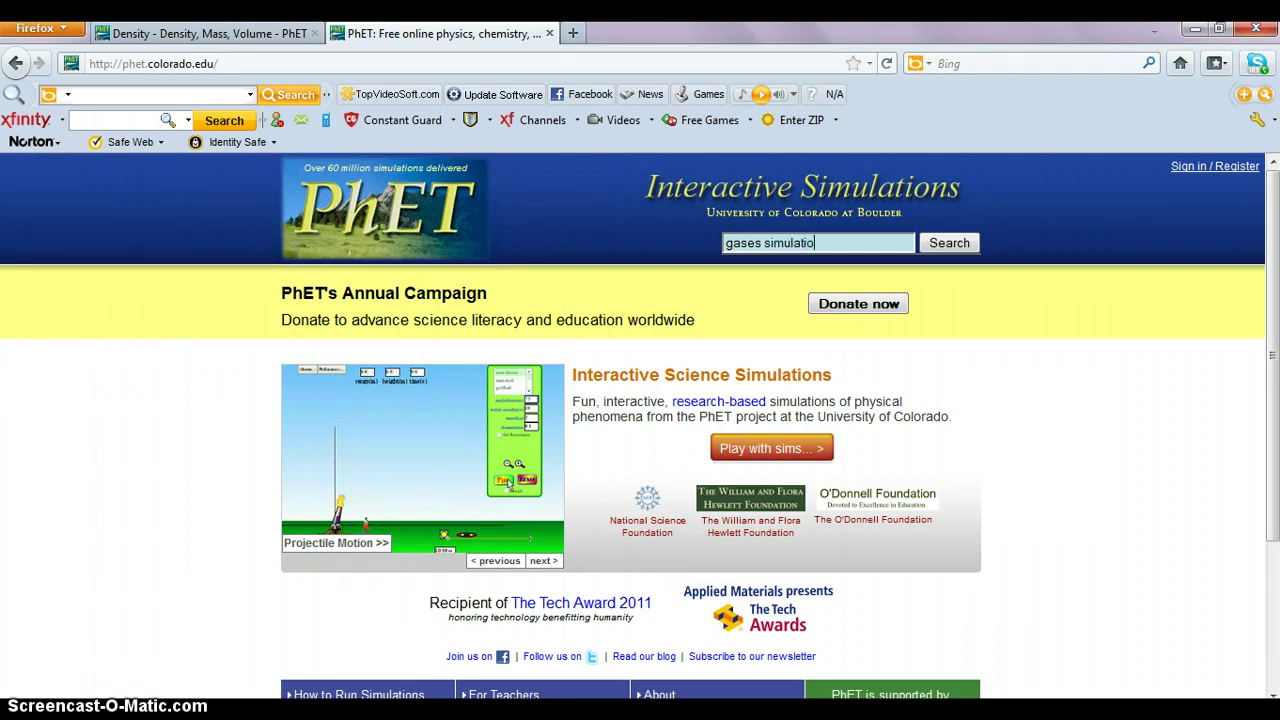
pyautogui.press('Return')
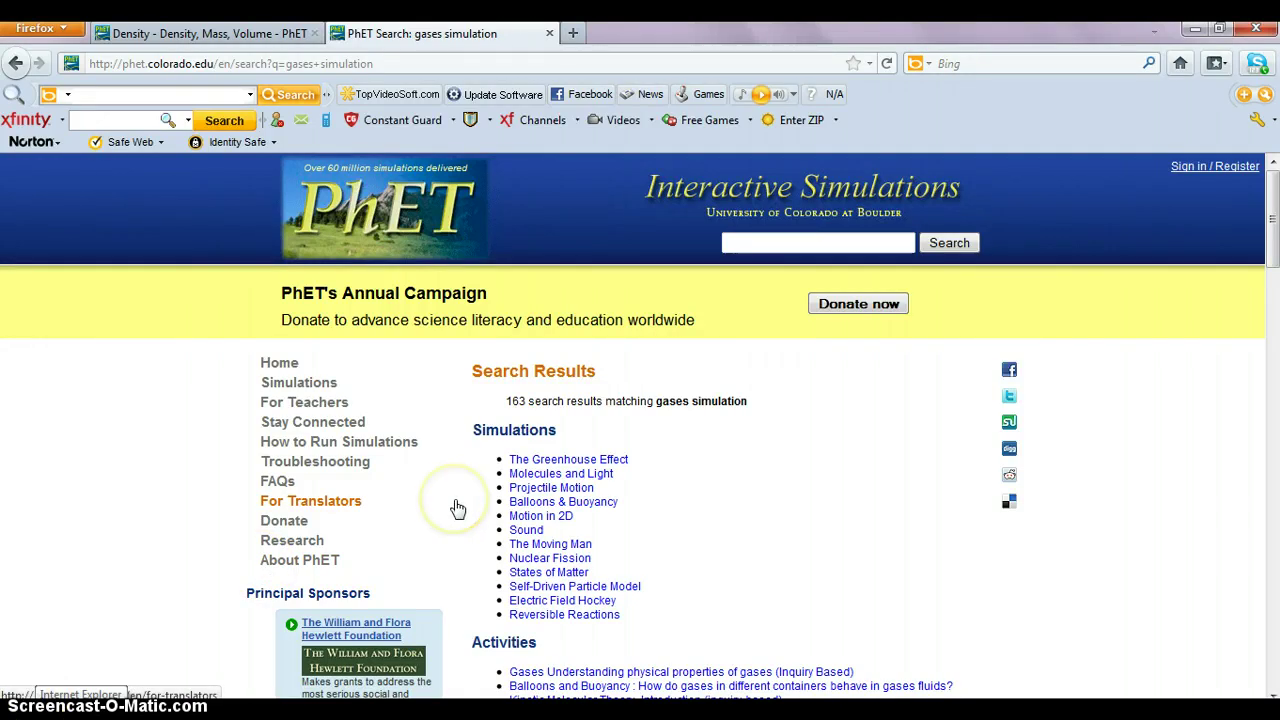
pyautogui.click(772, 244)
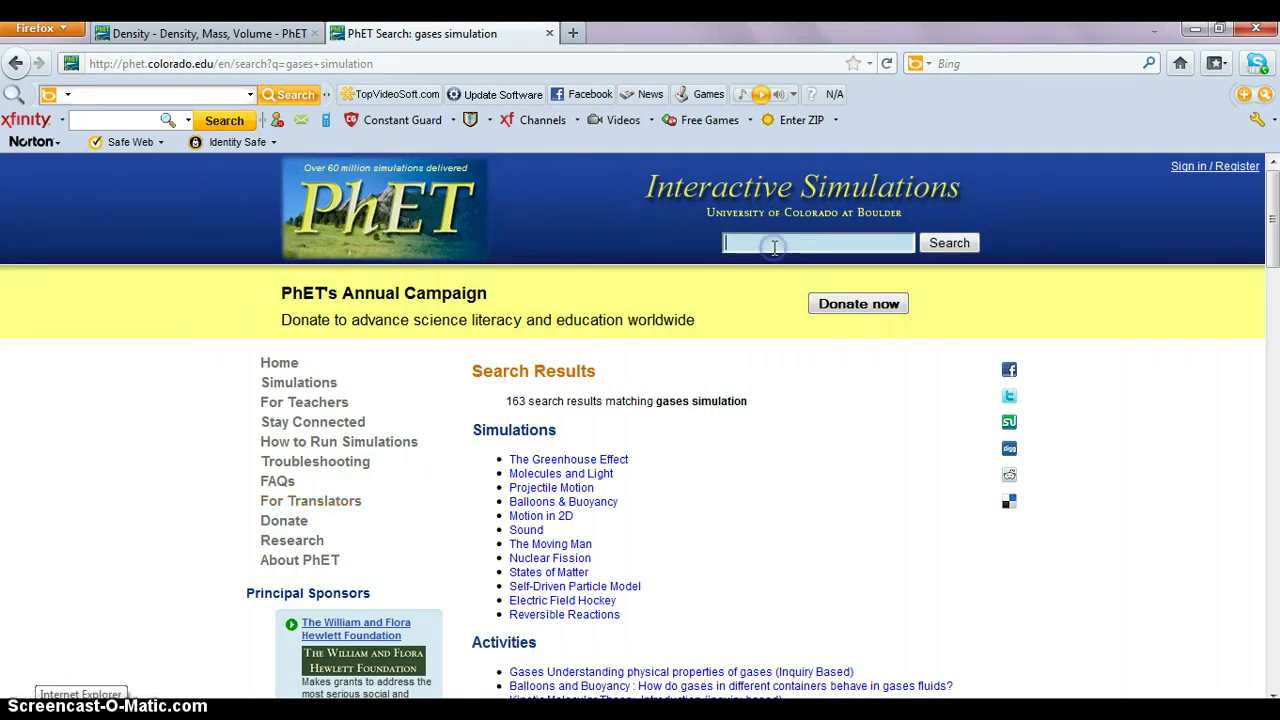
pyautogui.write('gases properties')
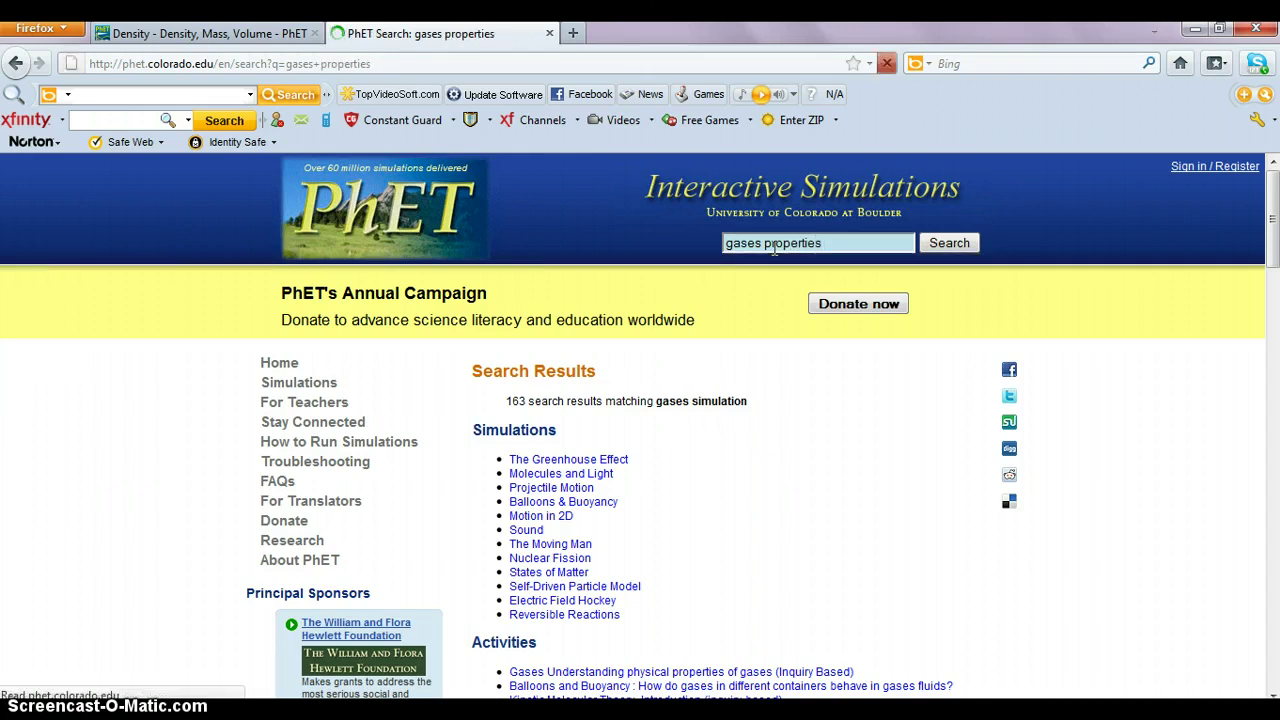
pyautogui.press('Return')
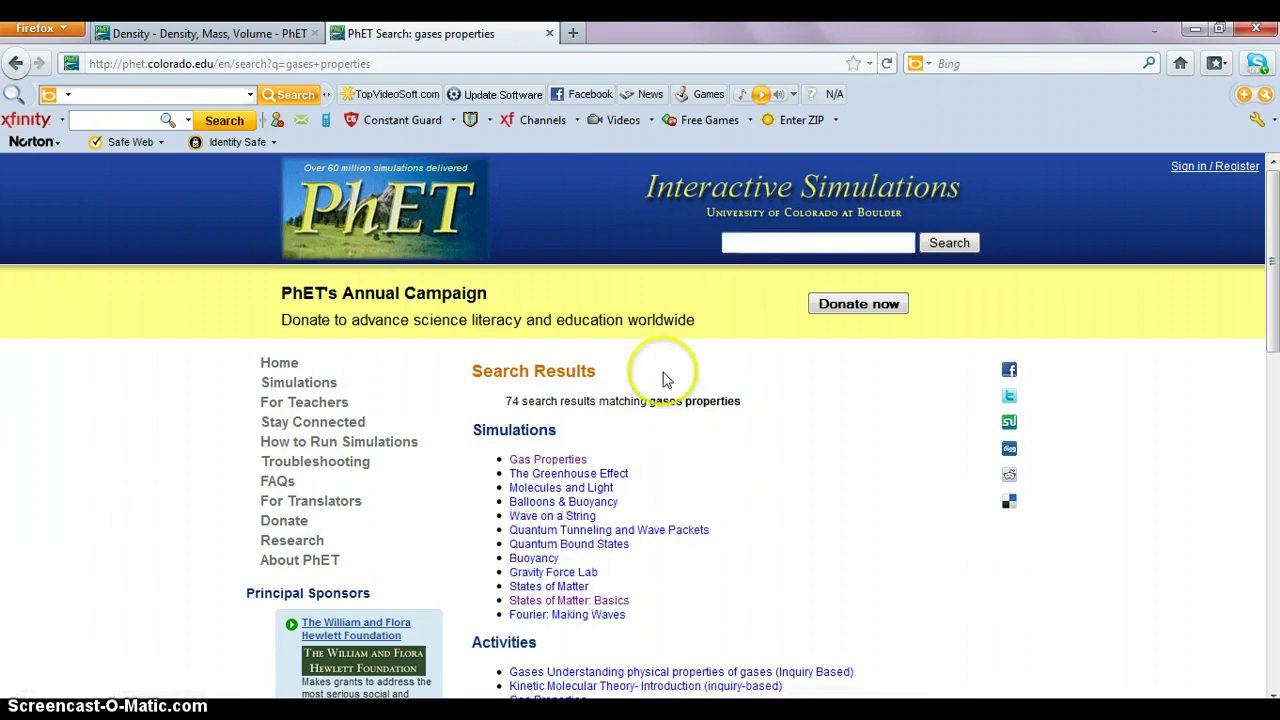
# Open the Gas Properties page, run it, and confirm opening the .jnlp file with Java
pyautogui.click(557, 462)
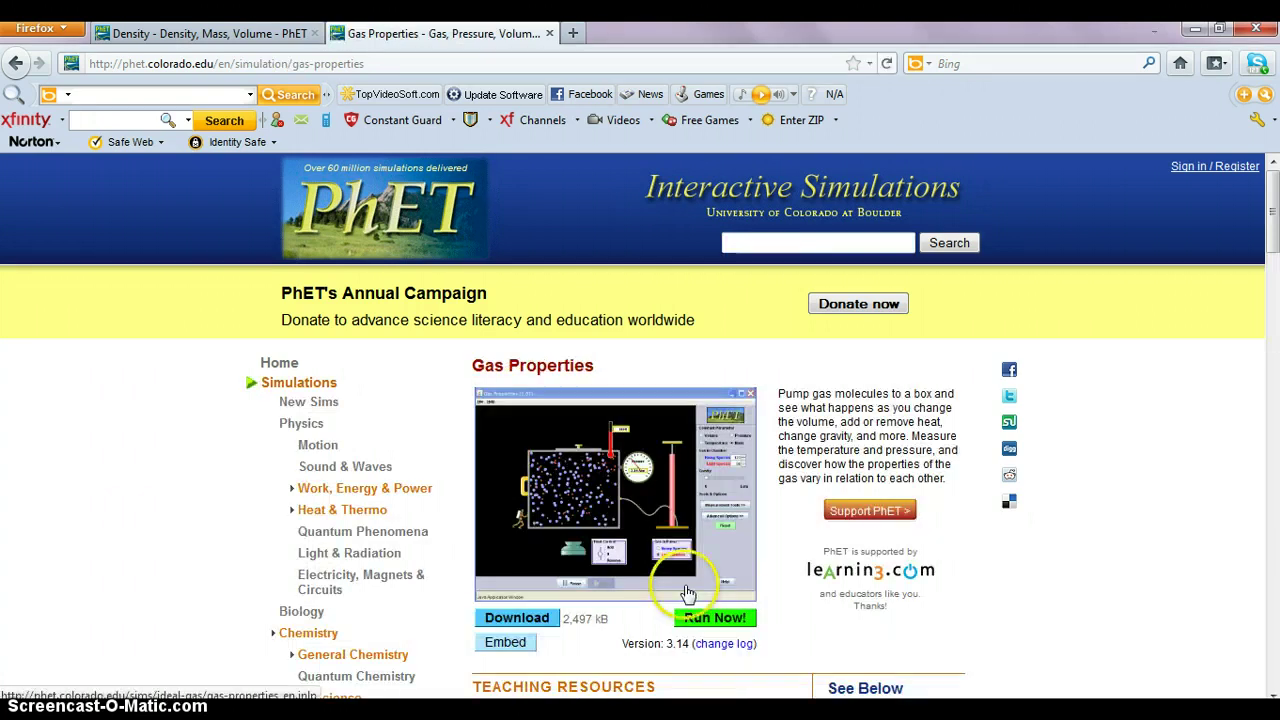
pyautogui.click(697, 620)
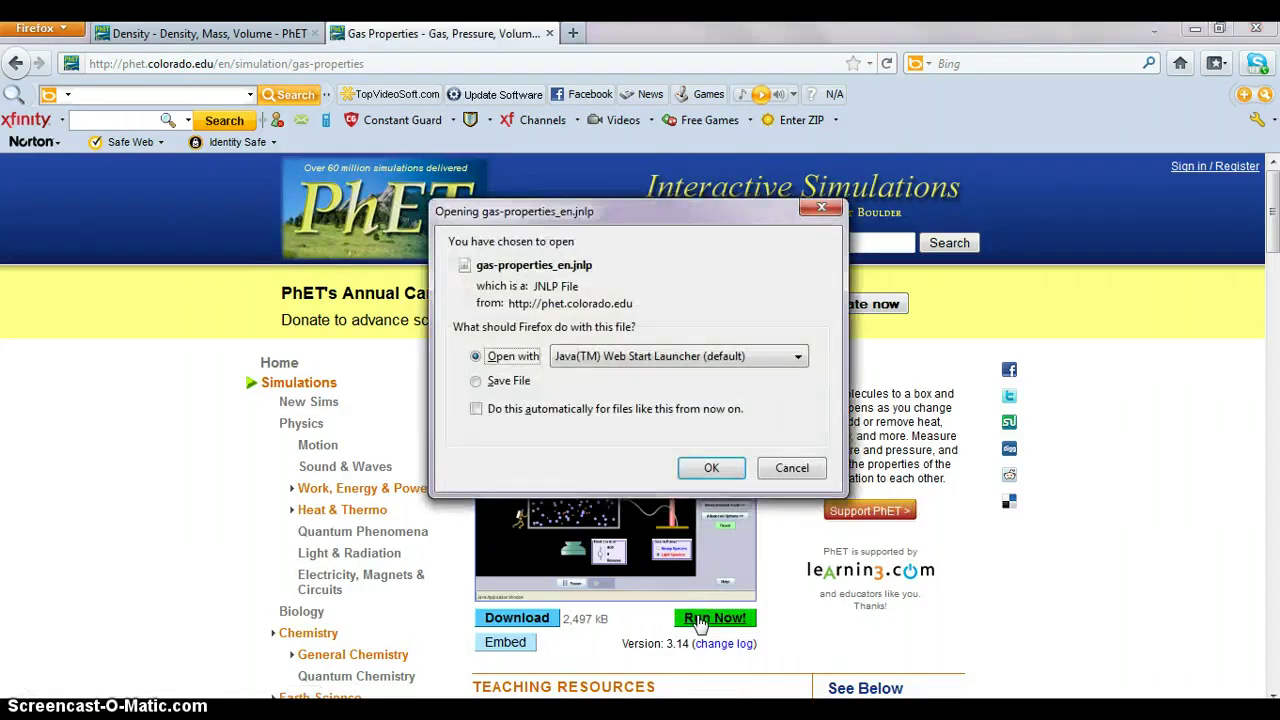
pyautogui.click(703, 474)
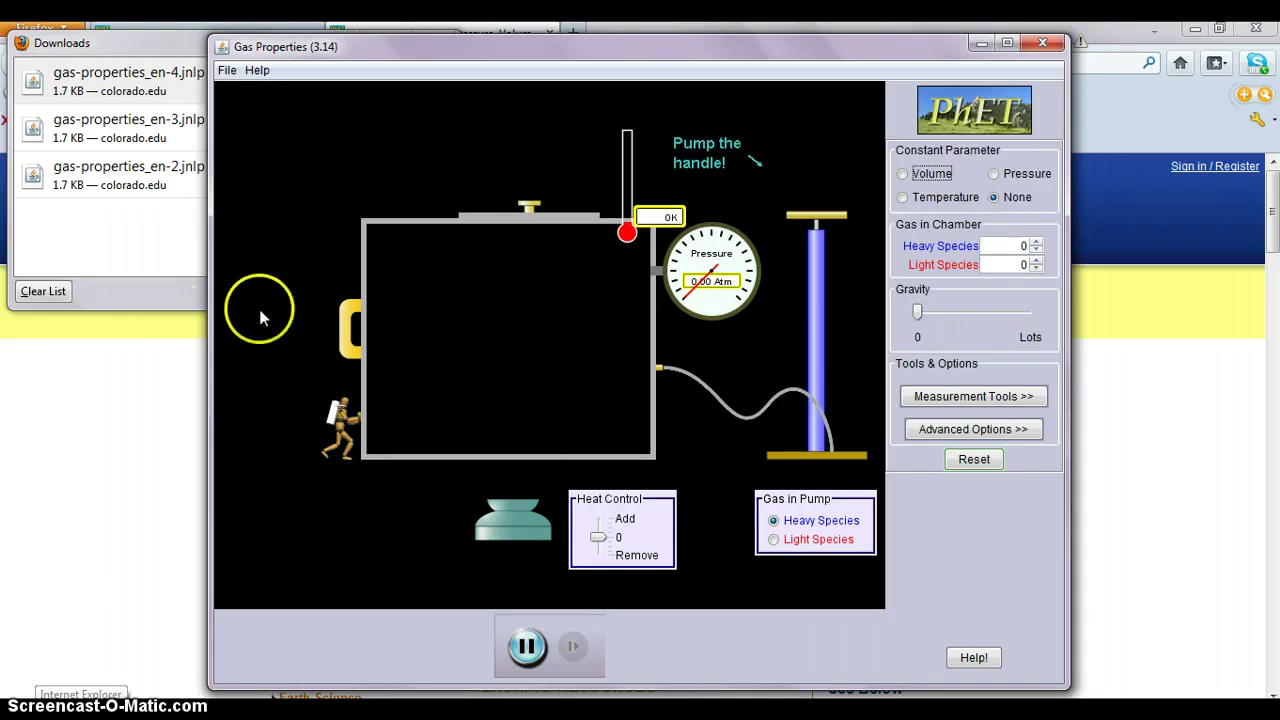
# Pump 107 heavy particles in, heat them to about 735 K, then cool to 333 K
pyautogui.moveTo(800, 212); pyautogui.dragTo(785, 284)
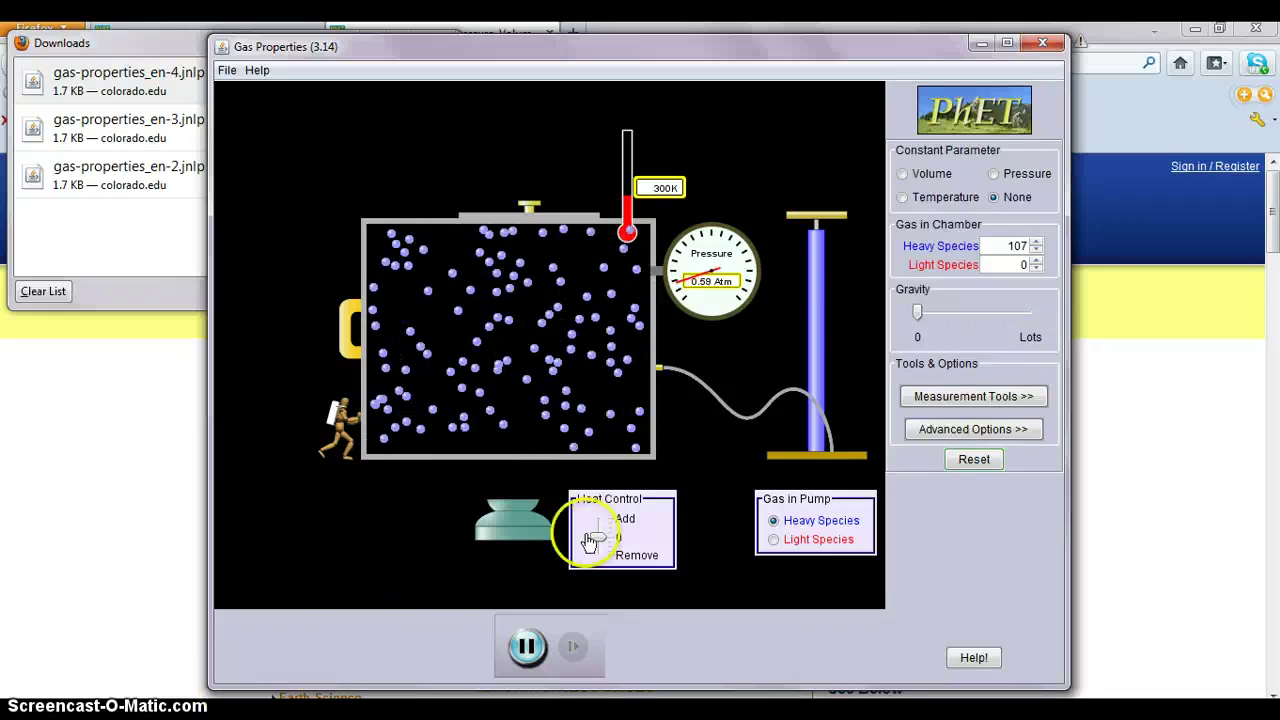
pyautogui.moveTo(596, 534); pyautogui.dragTo(600, 508)
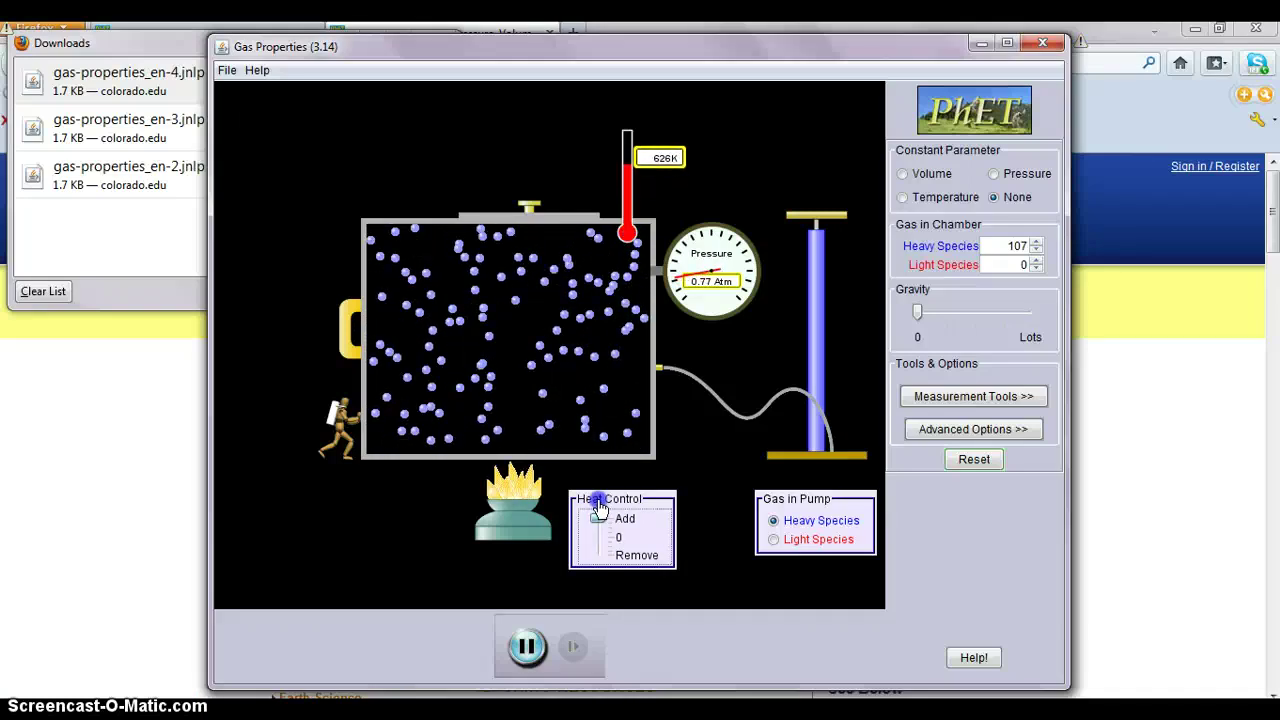
pyautogui.moveTo(598, 508); pyautogui.dragTo(600, 508)
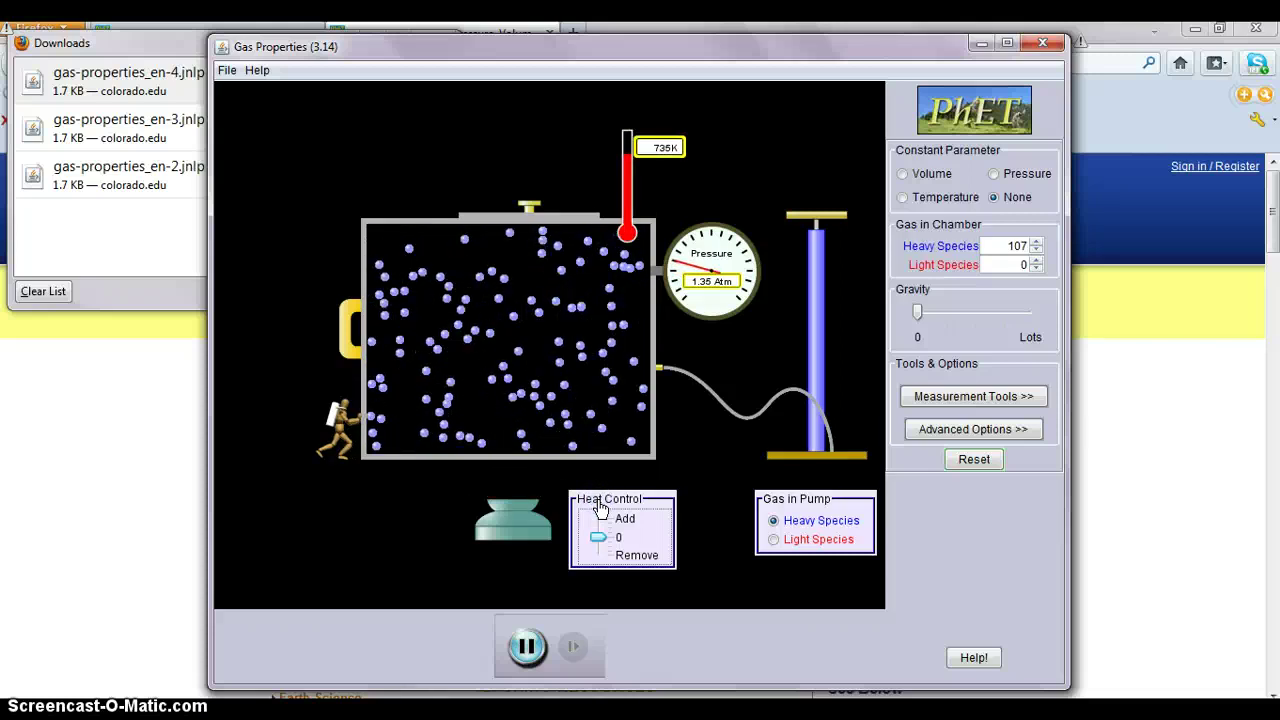
pyautogui.moveTo(597, 534); pyautogui.dragTo(599, 564)
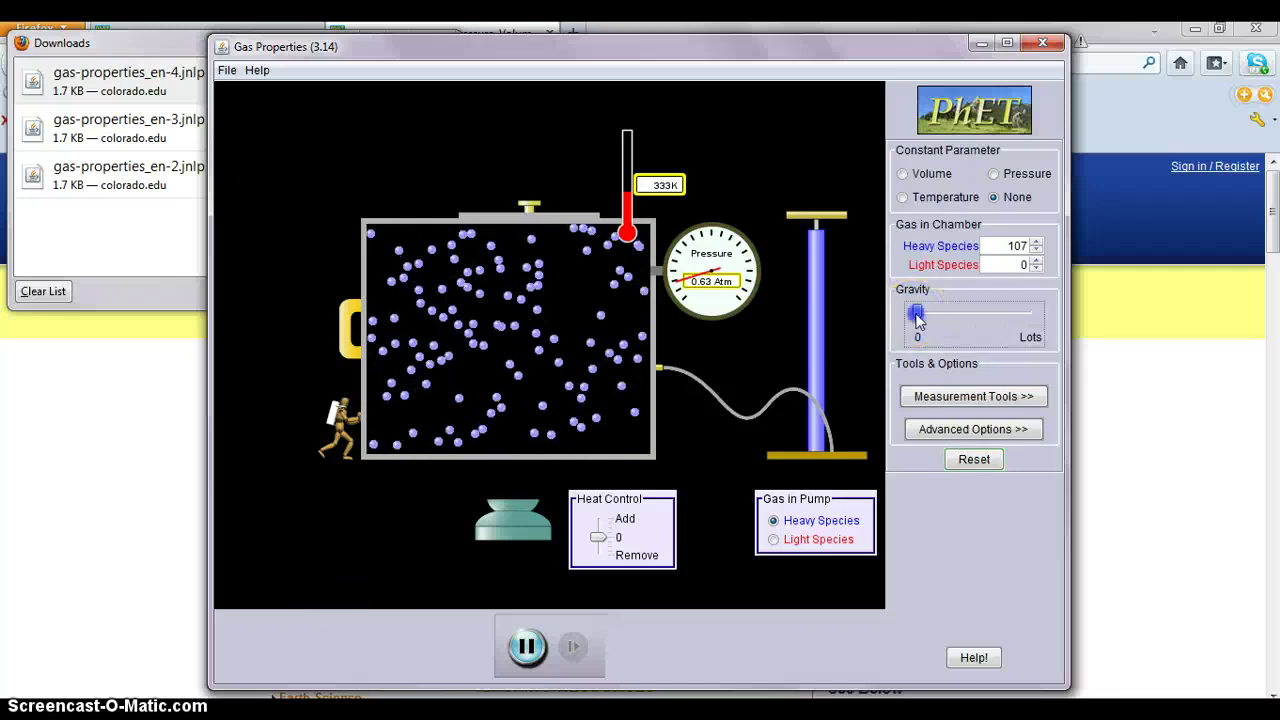
# Raise the Gravity slider from 0 to about halfway toward Lots
pyautogui.moveTo(917, 313); pyautogui.dragTo(977, 320)
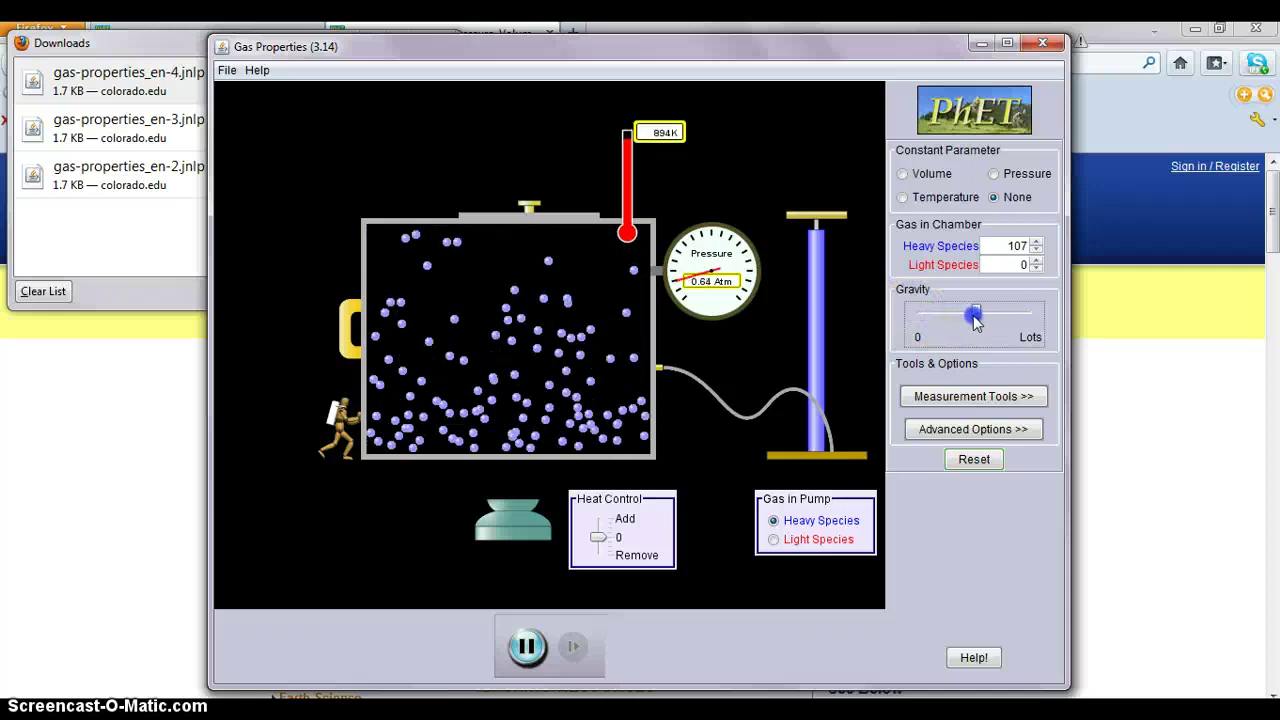